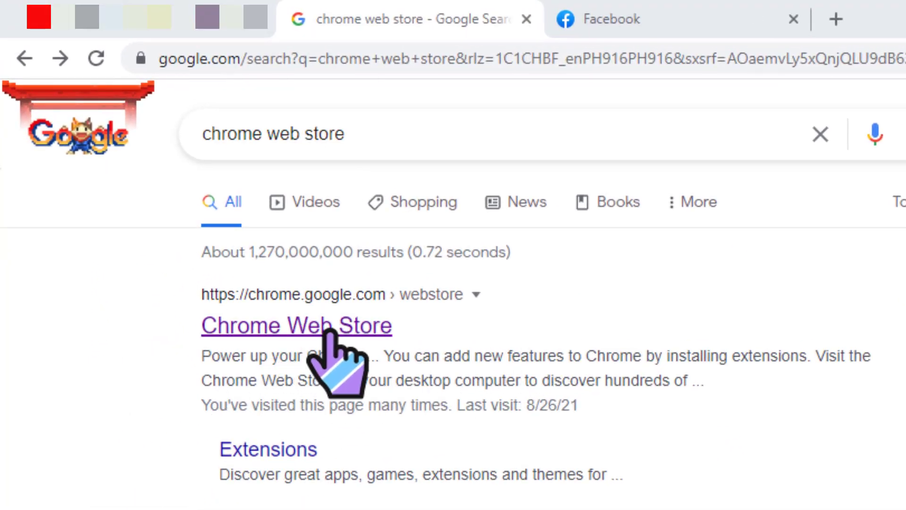
Search the Chrome Web Store for 'live chat overlay' and open the Live Chat Overlay extension page.
{"action": "left_click", "coordinate": [334, 327]}
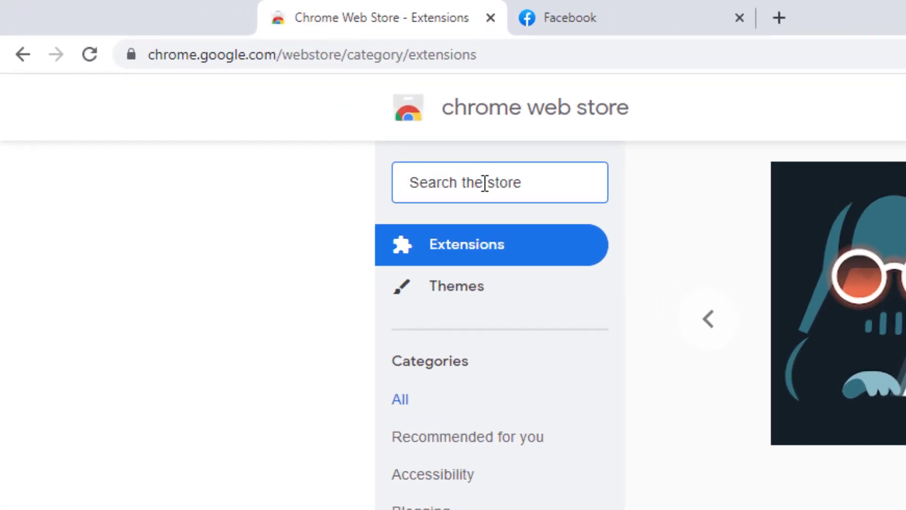
{"action": "type", "text": "live chat "}
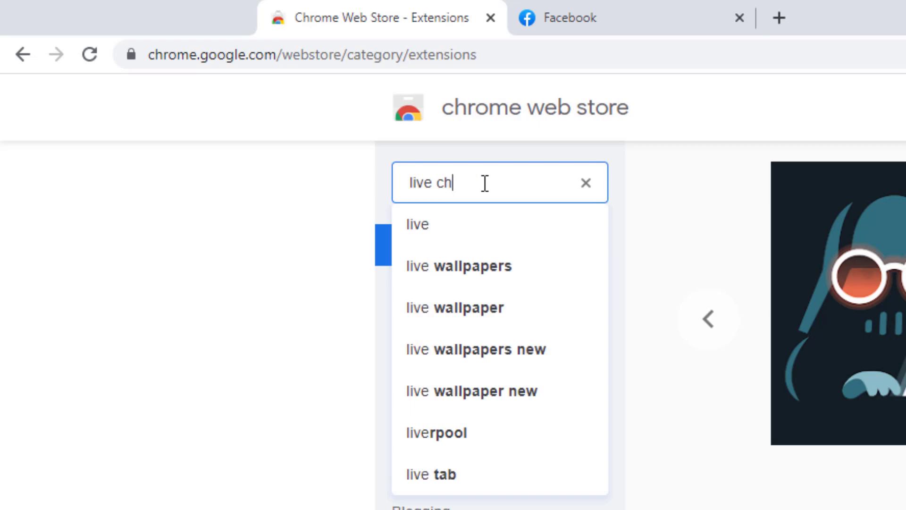
{"action": "type", "text": "overlay"}
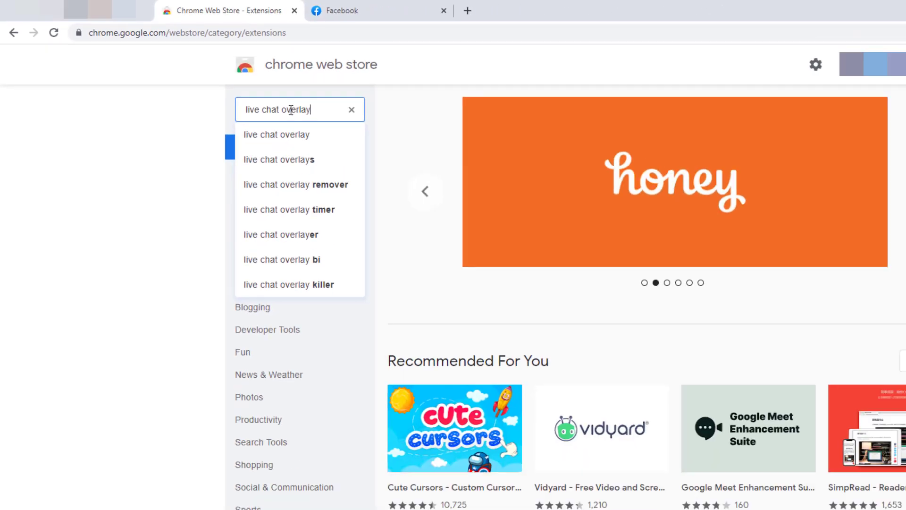
{"action": "key", "text": "Return"}
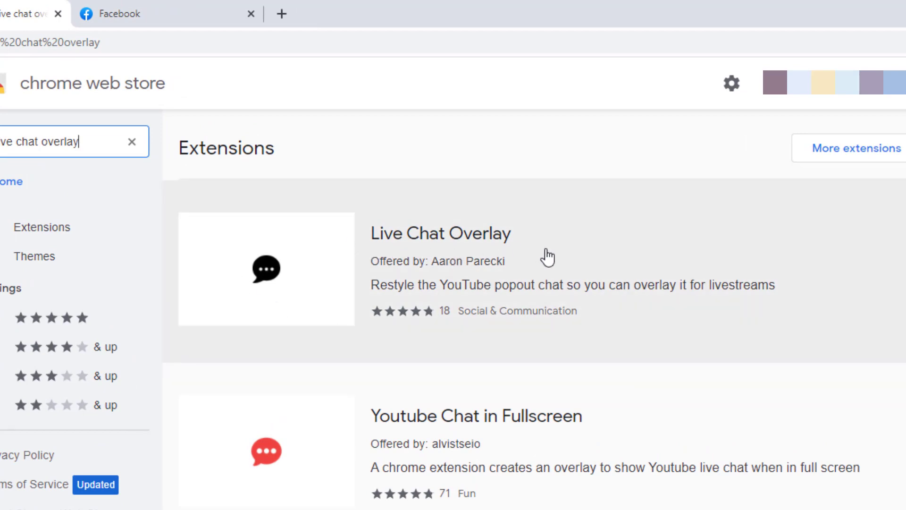
{"action": "left_click", "coordinate": [293, 282]}
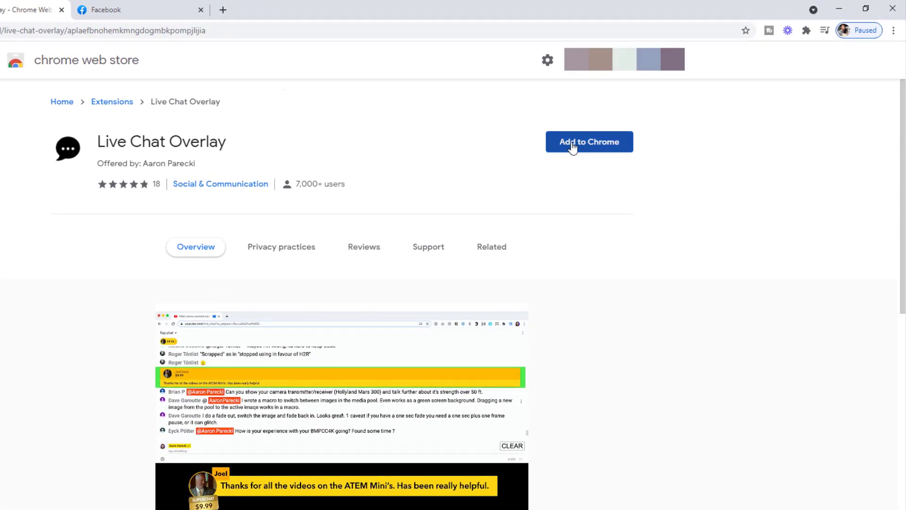
Add the Live Chat Overlay extension to Chrome and dismiss the confirmation notice.
{"action": "left_click", "coordinate": [572, 148]}
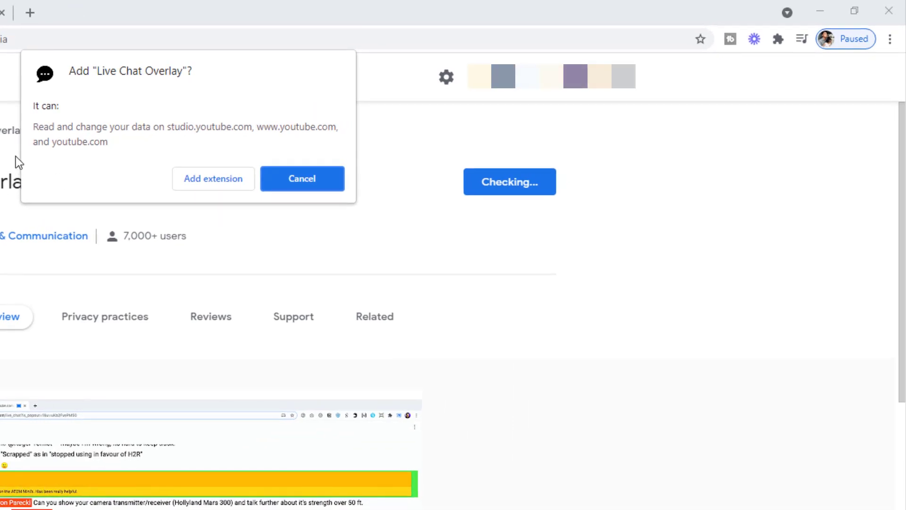
{"action": "left_click", "coordinate": [203, 182]}
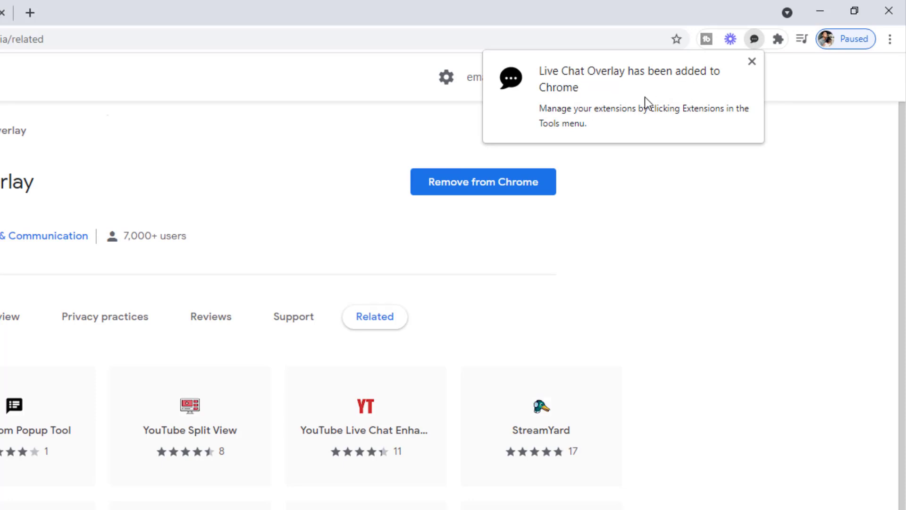
{"action": "left_click", "coordinate": [750, 65]}
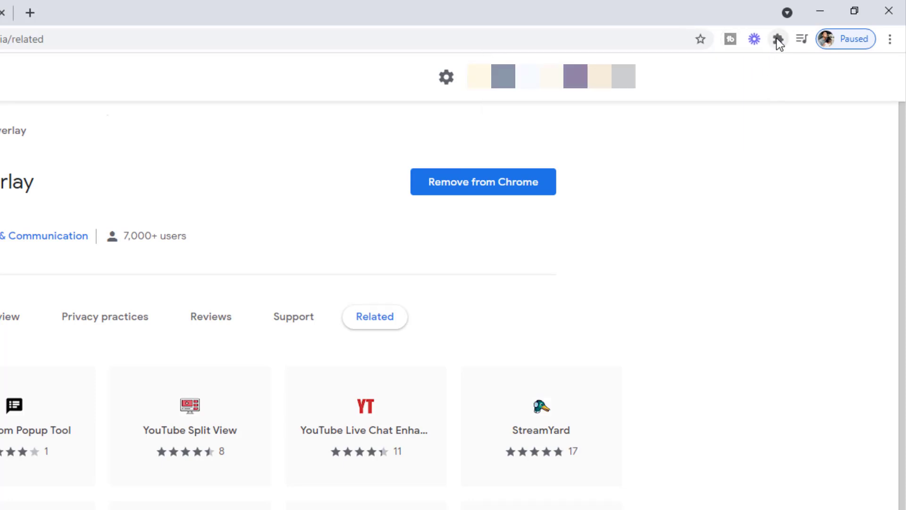
Pin Live Chat Overlay to Chrome's toolbar from the Extensions menu.
{"action": "left_click", "coordinate": [778, 40]}
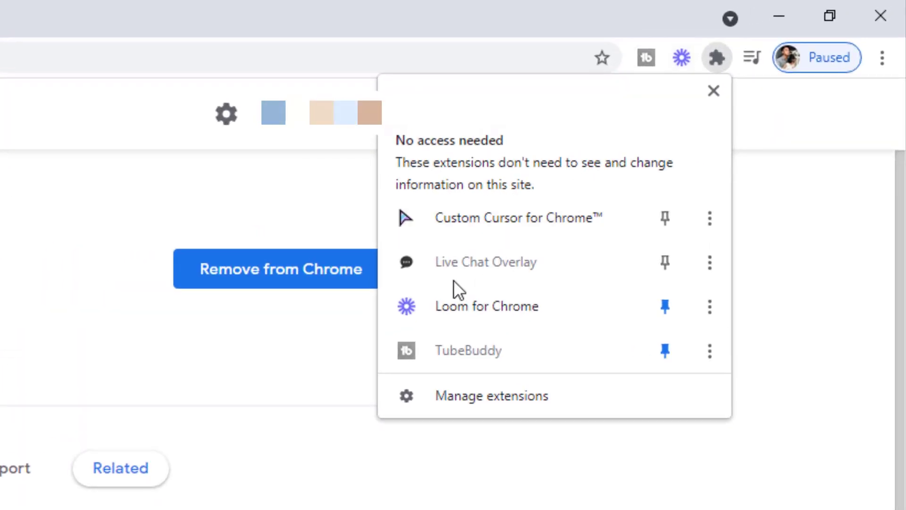
{"action": "left_click", "coordinate": [665, 261]}
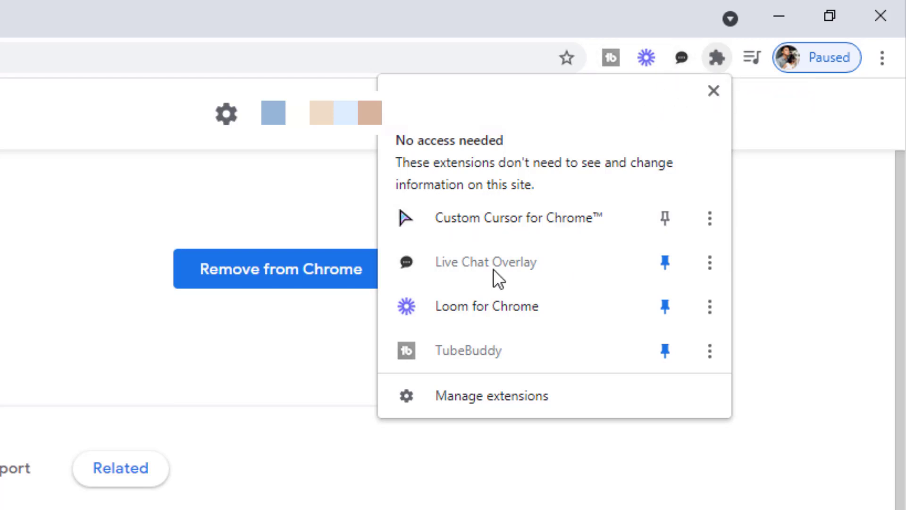
{"action": "left_click", "coordinate": [710, 262]}
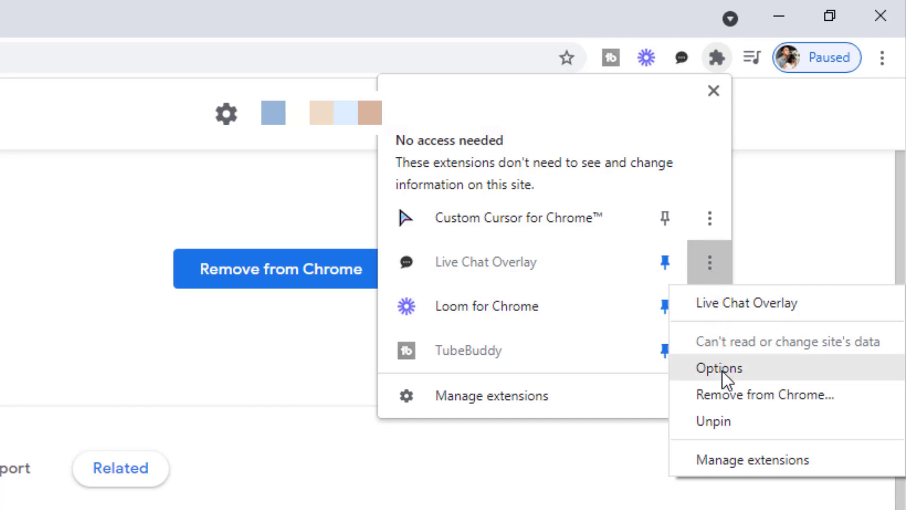
Open Live Chat Overlay's options and change its Background Color from #000 to transparent.
{"action": "left_click", "coordinate": [721, 369]}
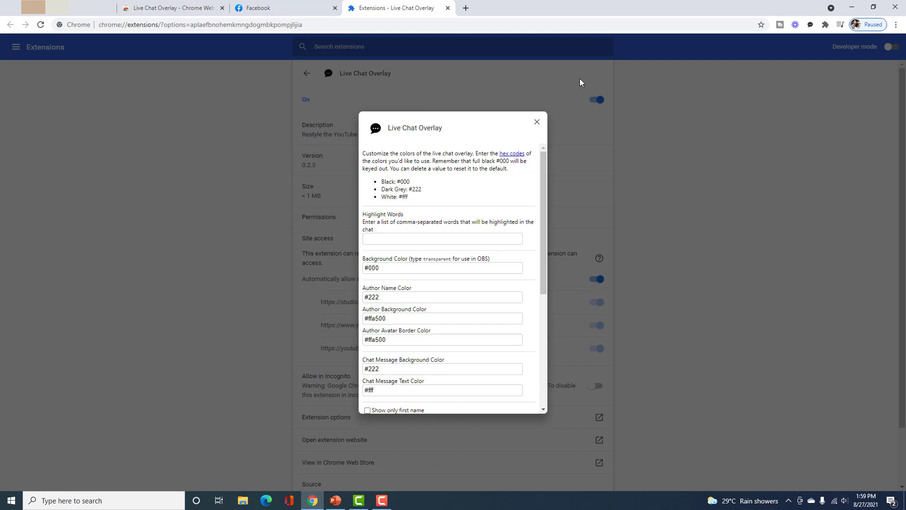
{"action": "scroll", "coordinate": [500, 216], "scroll_direction": "down", "scroll_amount": 1}
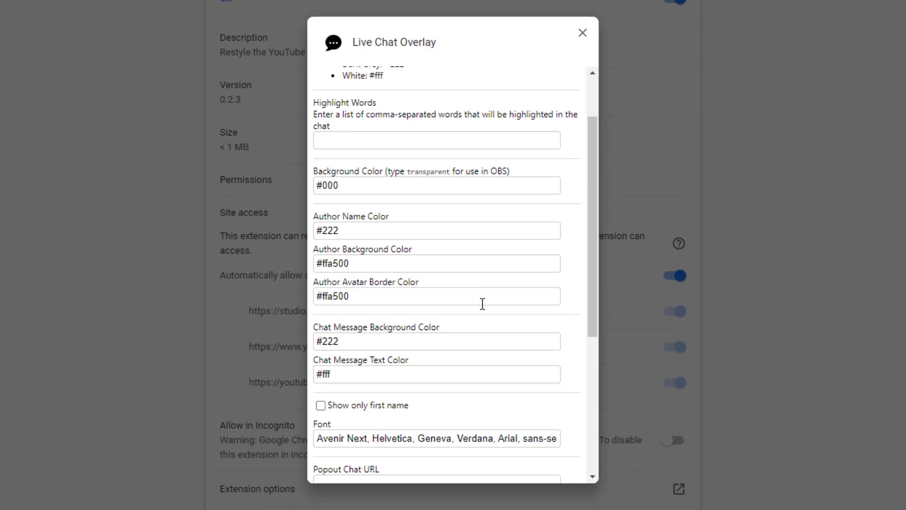
{"action": "scroll", "coordinate": [486, 304], "scroll_direction": "down", "scroll_amount": 5}
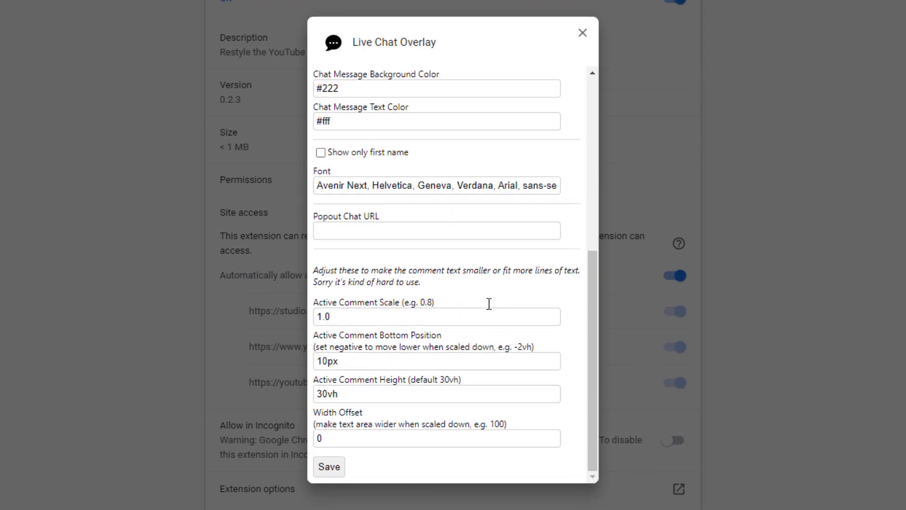
{"action": "scroll", "coordinate": [488, 303], "scroll_direction": "up", "scroll_amount": 6}
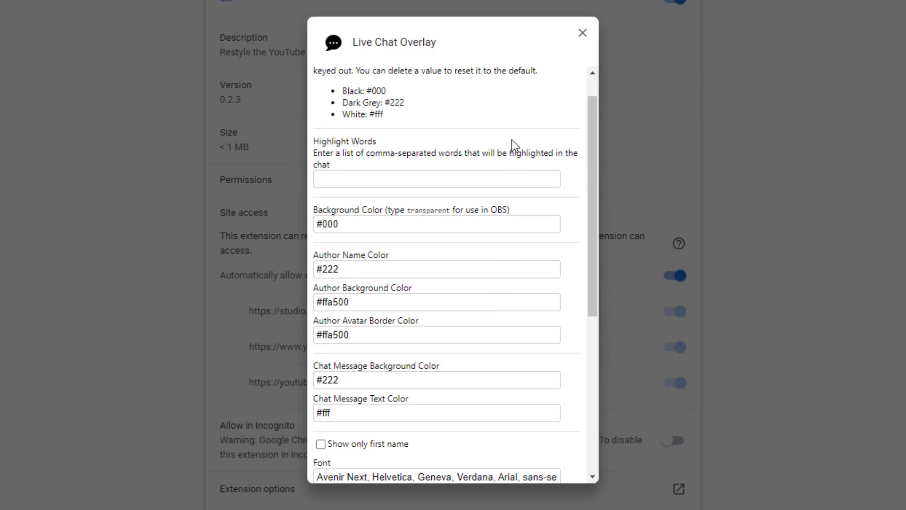
{"action": "scroll", "coordinate": [510, 168], "scroll_direction": "up", "scroll_amount": 1}
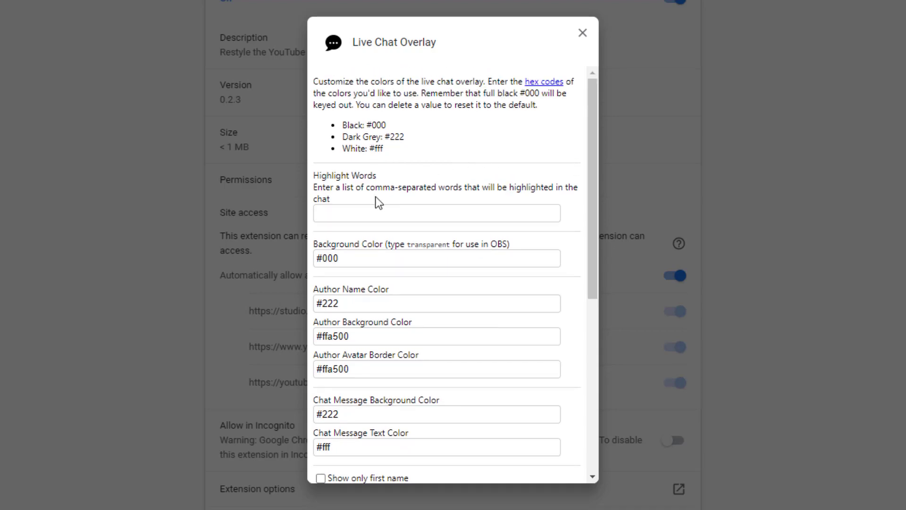
{"action": "scroll", "coordinate": [392, 212], "scroll_direction": "down", "scroll_amount": 2}
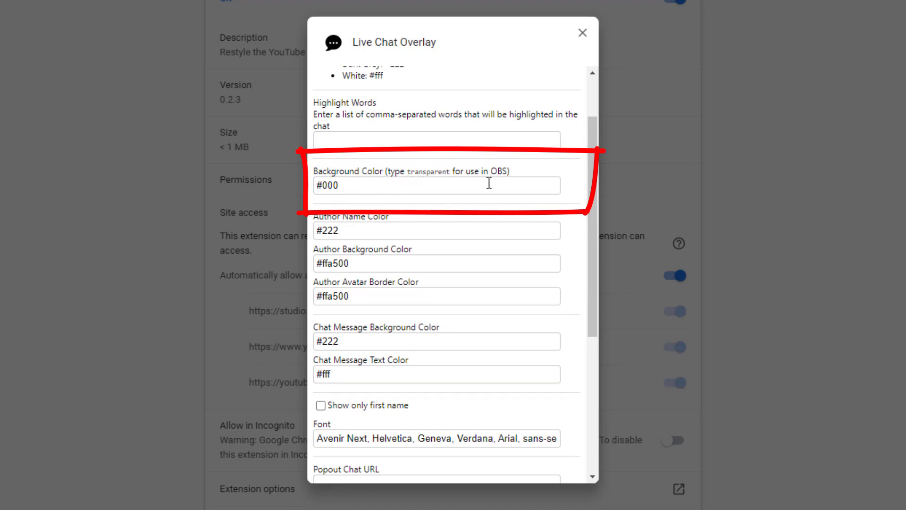
{"action": "left_click", "coordinate": [352, 187]}
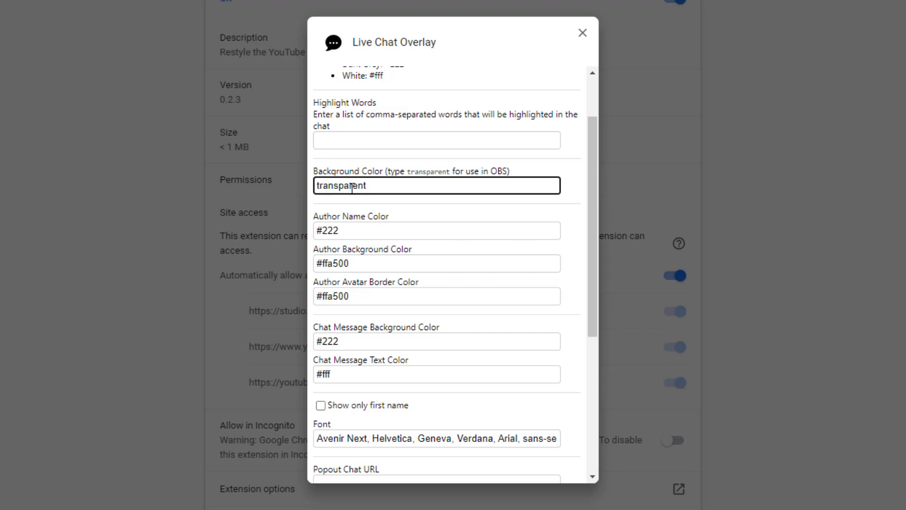
{"action": "scroll", "coordinate": [420, 189], "scroll_direction": "down", "scroll_amount": 2}
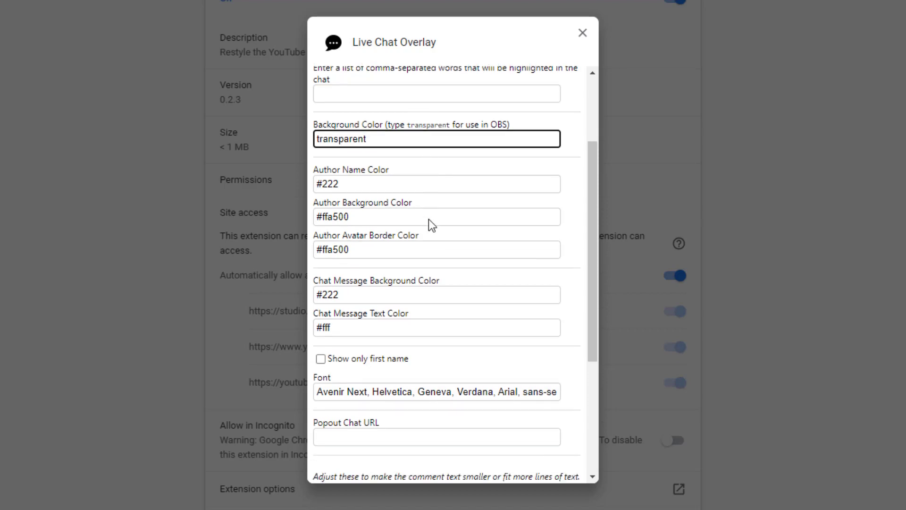
{"action": "scroll", "coordinate": [441, 225], "scroll_direction": "down", "scroll_amount": 2}
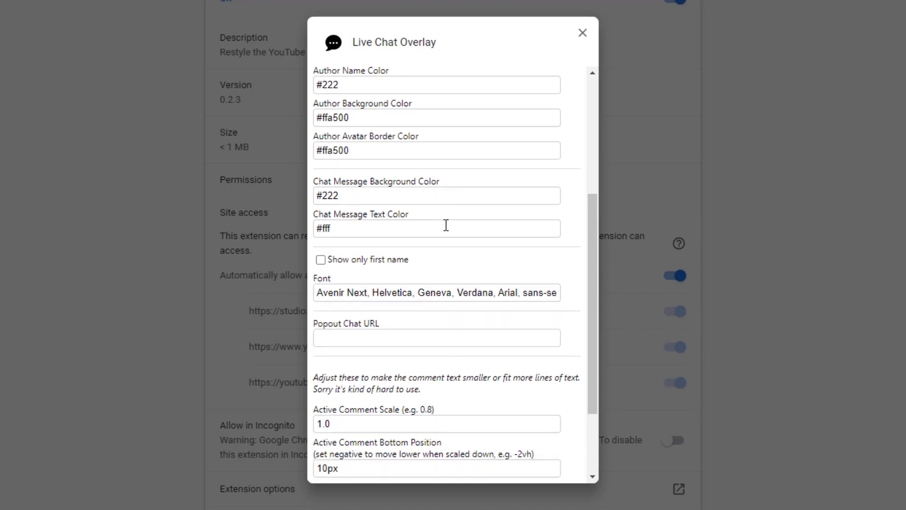
{"action": "scroll", "coordinate": [460, 223], "scroll_direction": "down", "scroll_amount": 3}
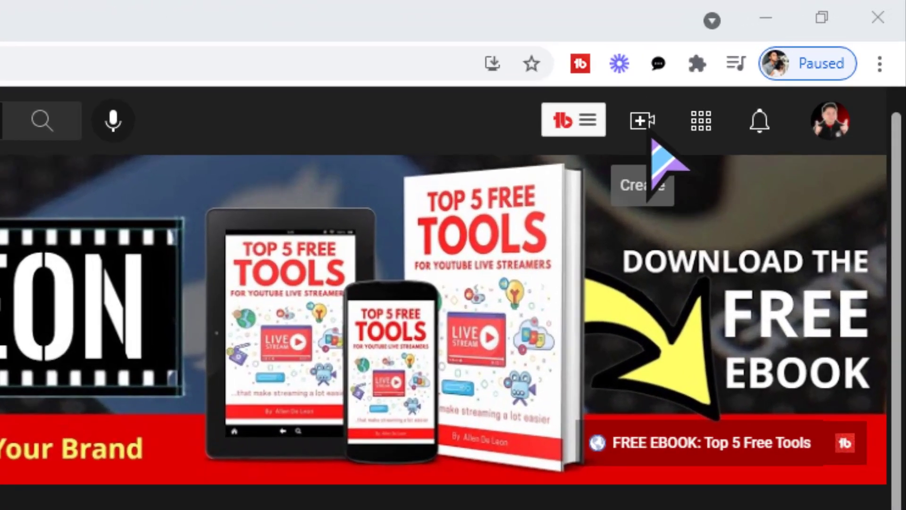
Start a live stream via Create > Go live and pop out its live chat.
{"action": "left_click", "coordinate": [645, 128]}
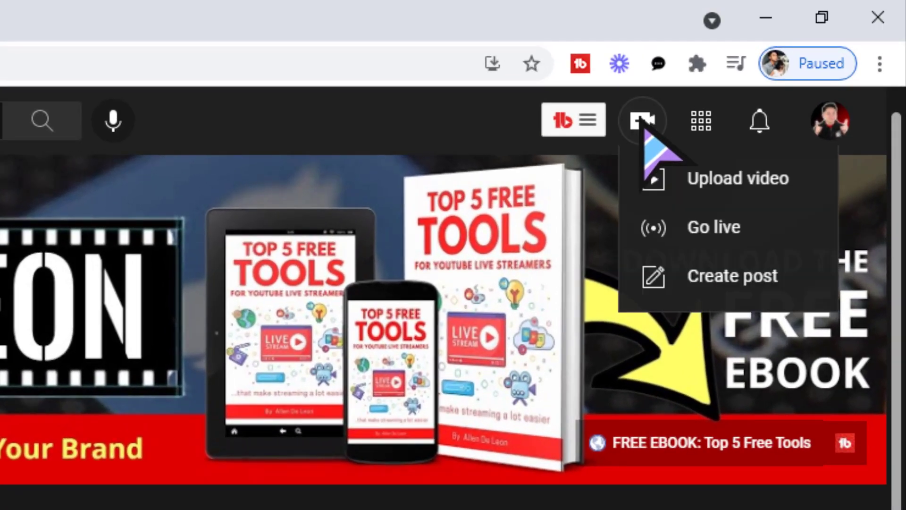
{"action": "left_click", "coordinate": [736, 226]}
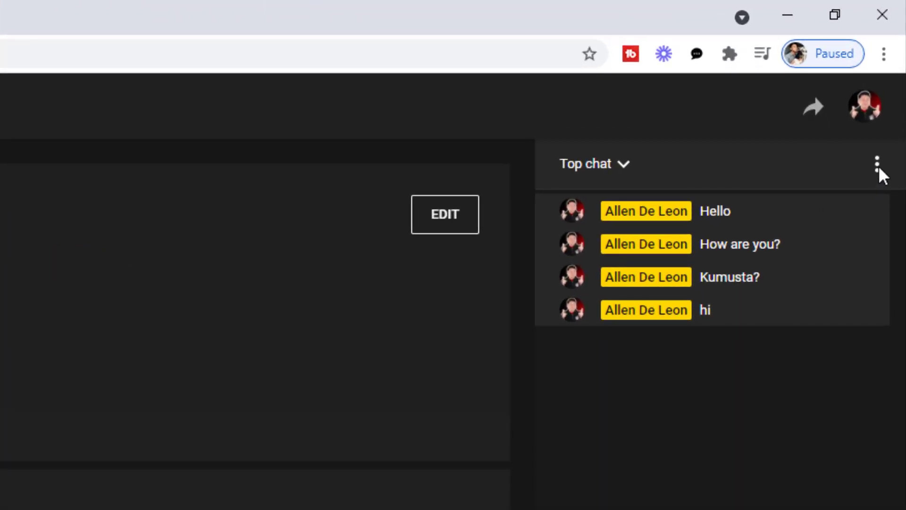
{"action": "left_click", "coordinate": [877, 165]}
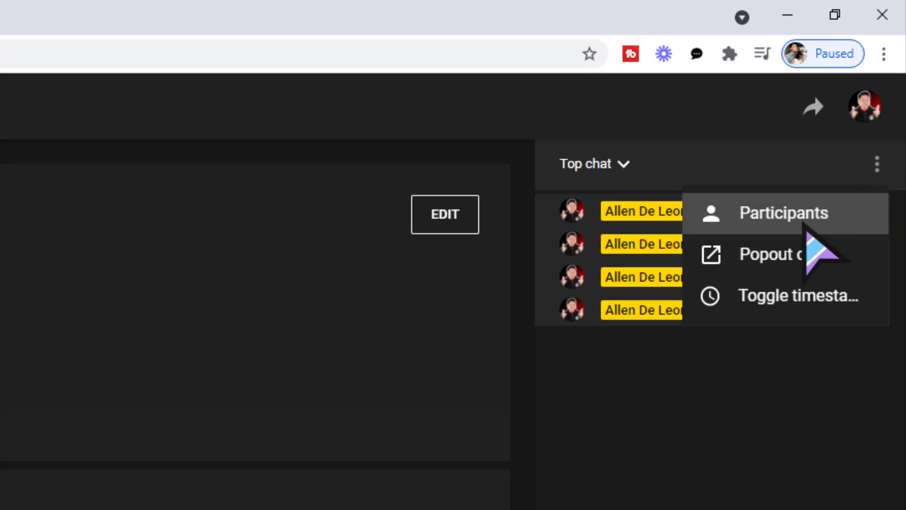
{"action": "left_click", "coordinate": [784, 262]}
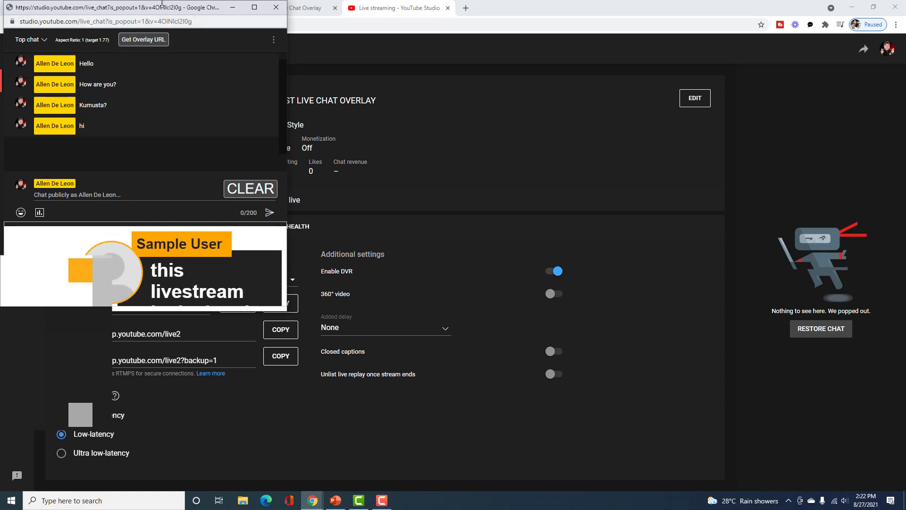
Move the popout chat aside and feature hi, Kumusta?, How are you? and Hello in turn.
{"action": "left_click_drag", "start_coordinate": [150, 13], "coordinate": [508, 83]}
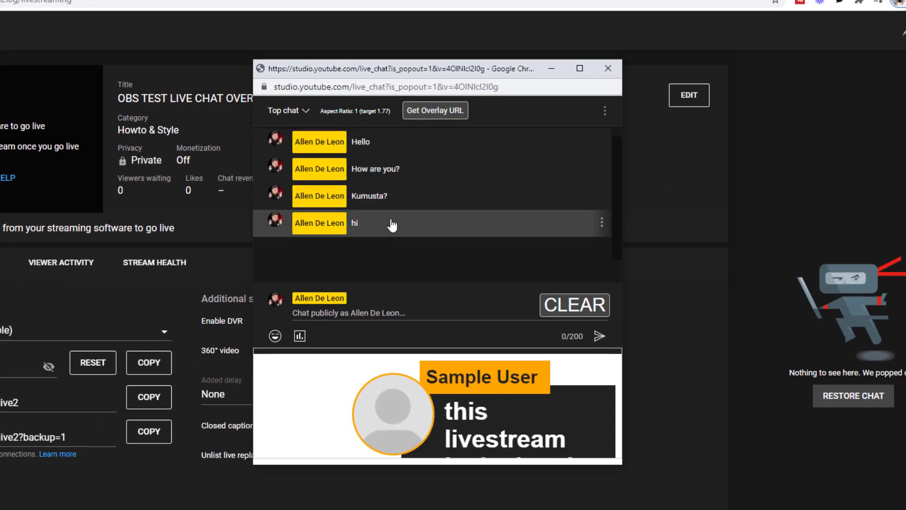
{"action": "left_click", "coordinate": [425, 227]}
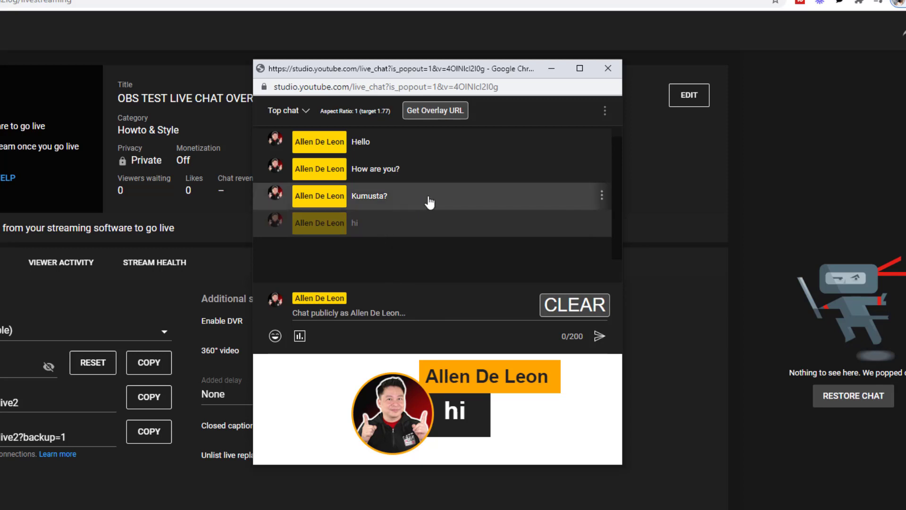
{"action": "left_click", "coordinate": [430, 202]}
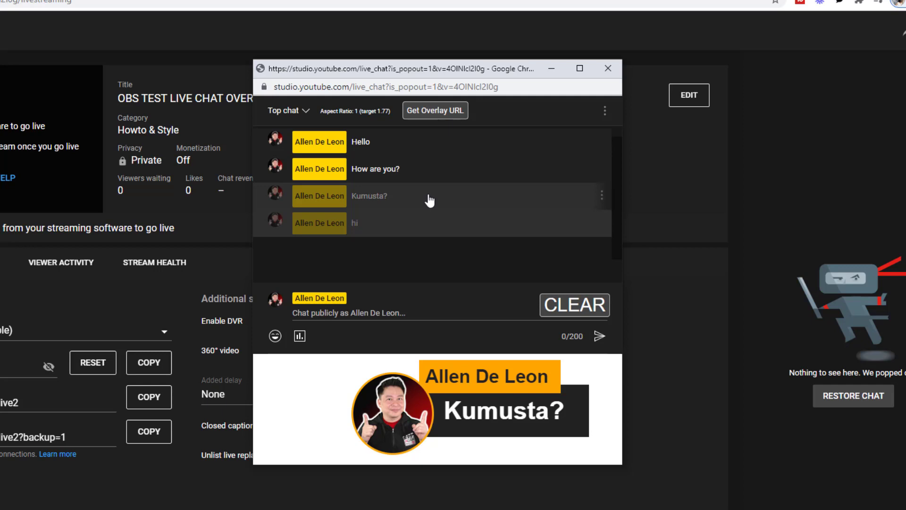
{"action": "left_click", "coordinate": [430, 178]}
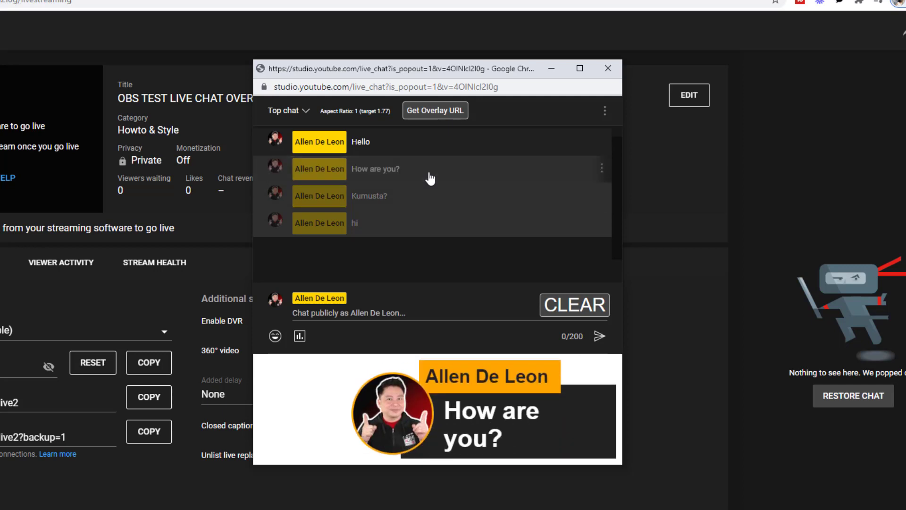
{"action": "left_click", "coordinate": [432, 146]}
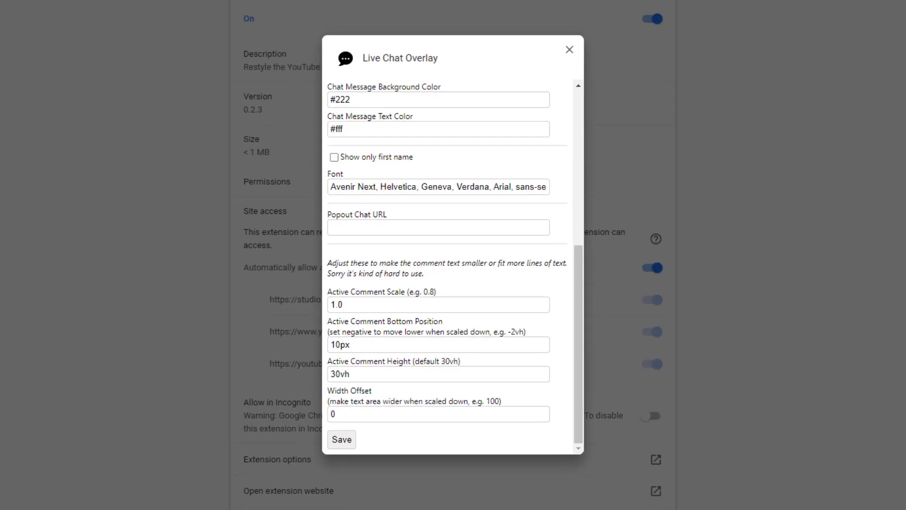
Return to the YouTube Studio Live streaming tab and bring the live chat popout window forward.
{"action": "scroll", "coordinate": [472, 257], "scroll_direction": "up", "scroll_amount": 6}
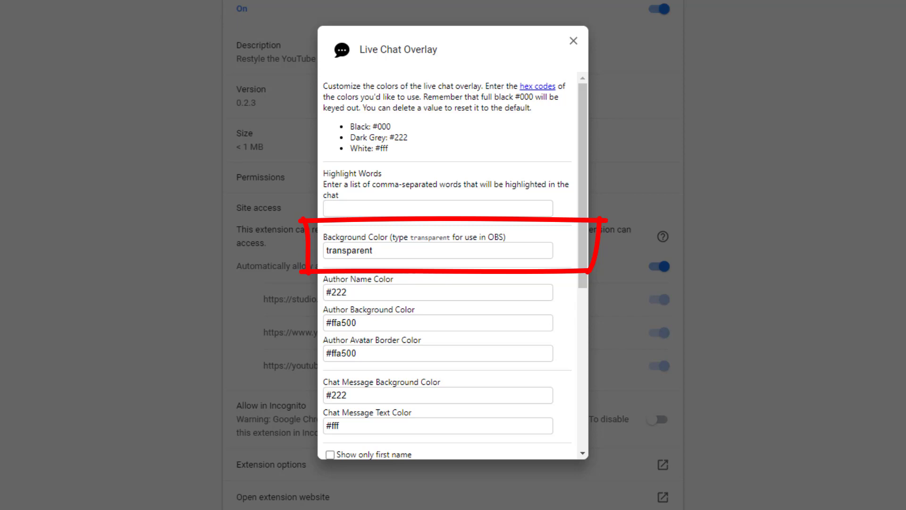
{"action": "left_click", "coordinate": [399, 8]}
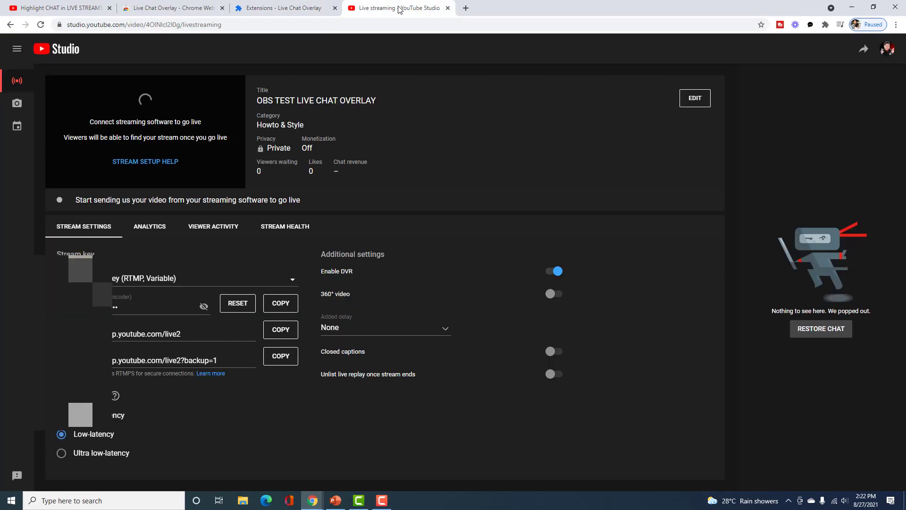
{"action": "left_click", "coordinate": [321, 496]}
{"action": "left_click", "coordinate": [364, 461]}
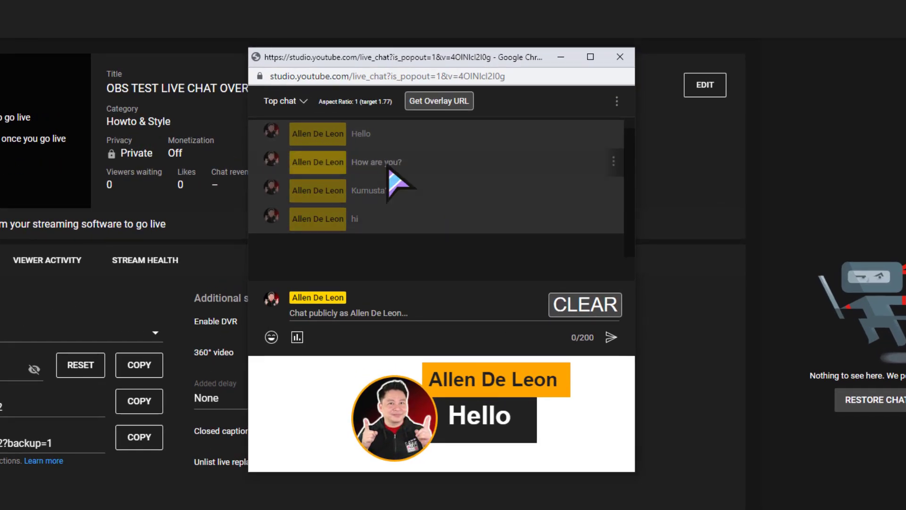
Show the chat's overlay URL with Get Overlay URL and select it for copying.
{"action": "left_click", "coordinate": [443, 101]}
{"action": "left_click_drag", "start_coordinate": [496, 108], "coordinate": [281, 119]}
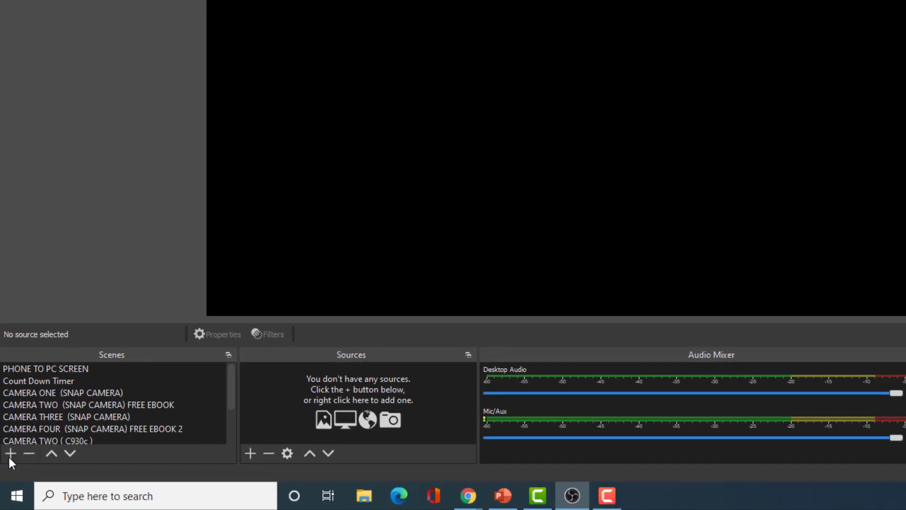
Create a new scene named 'SCENE: LIVE CHAT OVERLAY'.
{"action": "left_click", "coordinate": [16, 413]}
{"action": "key", "text": "BackSpace"}
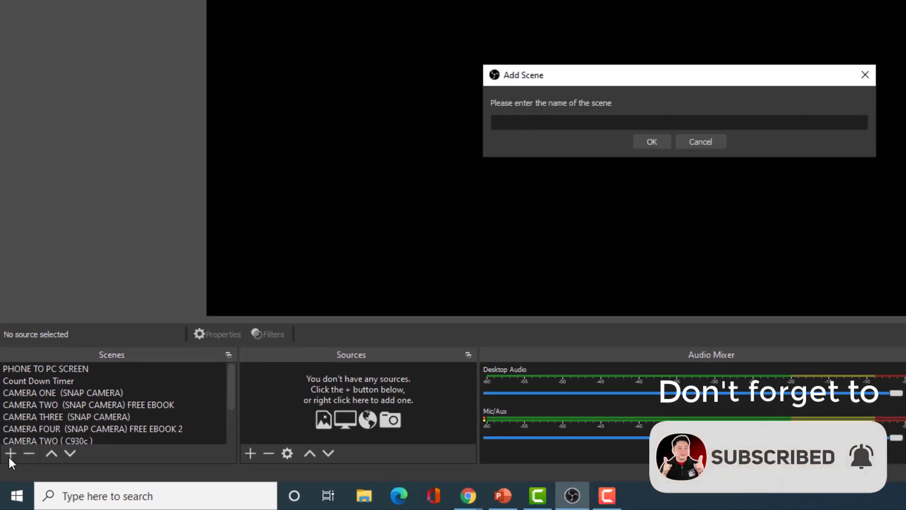
{"action": "type", "text": "L"}
{"action": "key", "text": "BackSpace"}
{"action": "type", "text": "SC"}
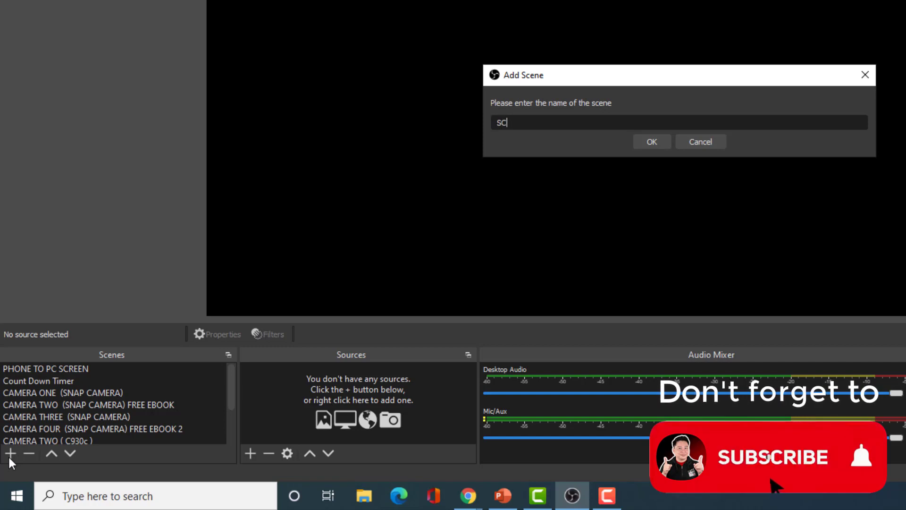
{"action": "type", "text": "ENE:"}
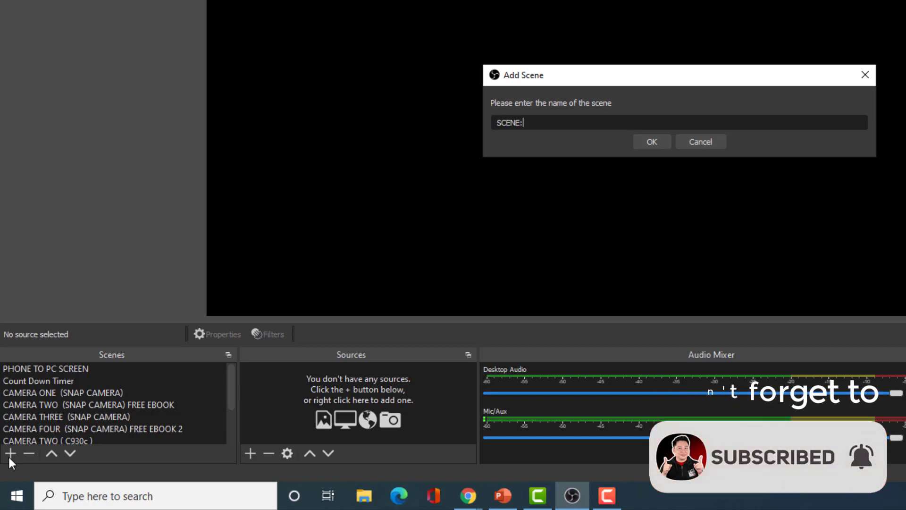
{"action": "type", "text": "  LIVE CHAT OVERLAY"}
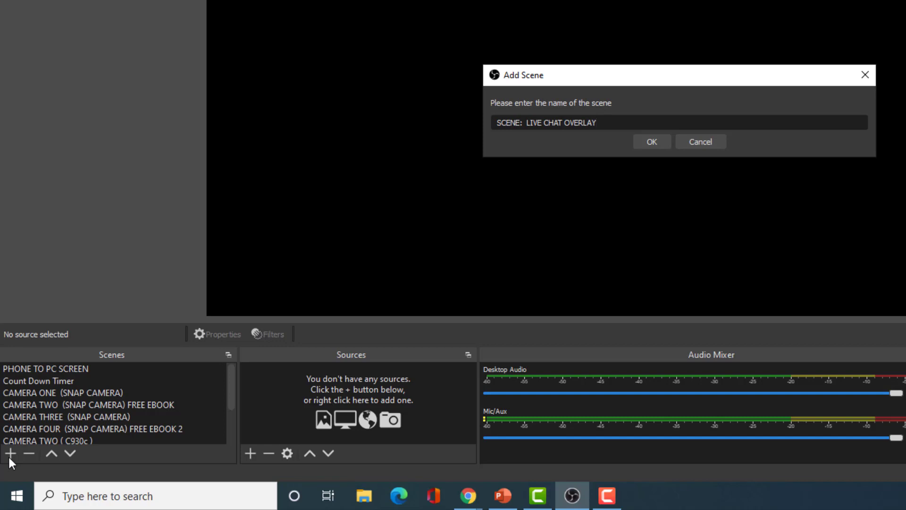
{"action": "left_click", "coordinate": [649, 144]}
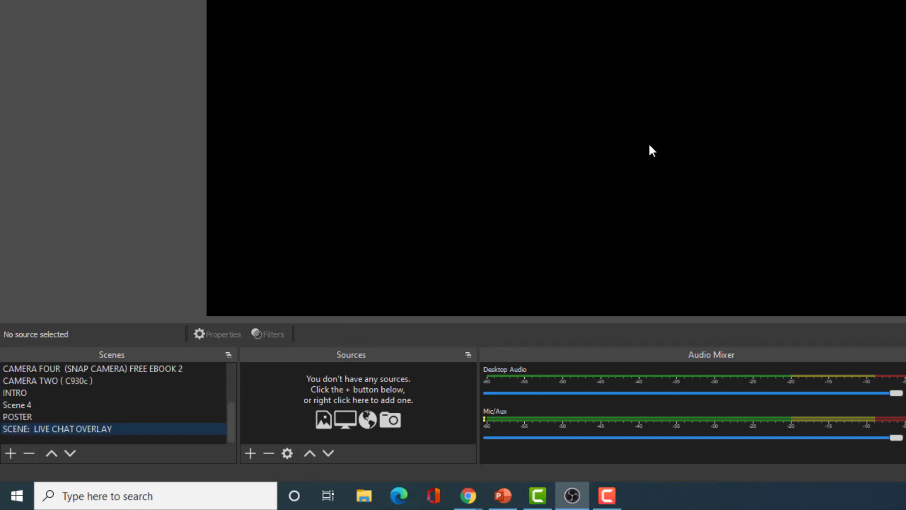
Move the new scene to the top of the scene list.
{"action": "left_click", "coordinate": [49, 452]}
{"action": "left_click", "coordinate": [49, 452]}
{"action": "left_click", "coordinate": [49, 452]}
{"action": "left_click", "coordinate": [49, 453]}
{"action": "left_click", "coordinate": [49, 452]}
{"action": "left_click", "coordinate": [49, 452]}
{"action": "left_click", "coordinate": [49, 453]}
{"action": "left_click", "coordinate": [49, 453]}
{"action": "left_click", "coordinate": [49, 452]}
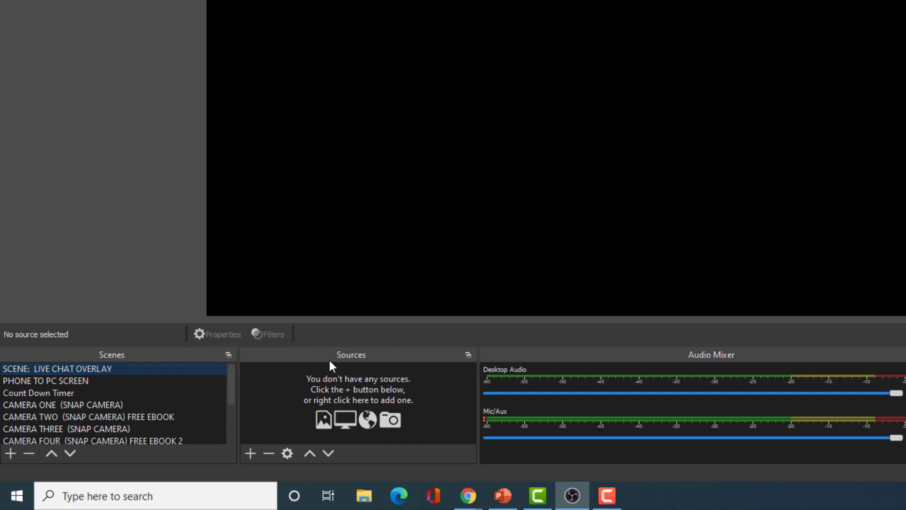
Add a Browser source named LIVE CHAT OVERLAY.
{"action": "left_click", "coordinate": [250, 453]}
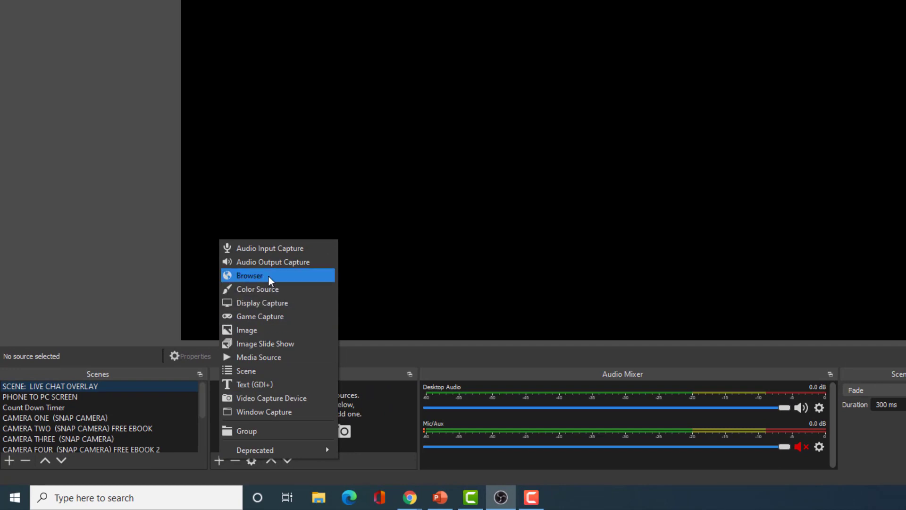
{"action": "left_click", "coordinate": [268, 275]}
{"action": "key", "text": "BackSpace"}
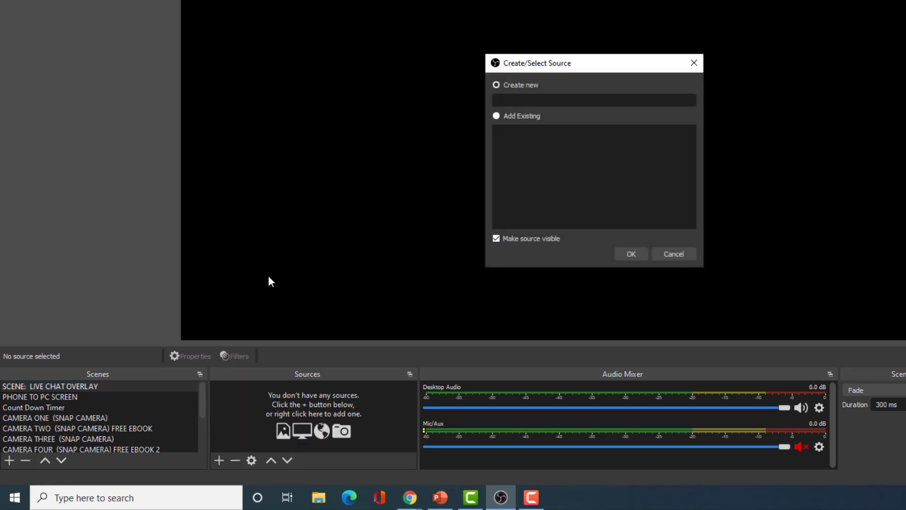
{"action": "type", "text": "LIVE CHAT OVERLAY"}
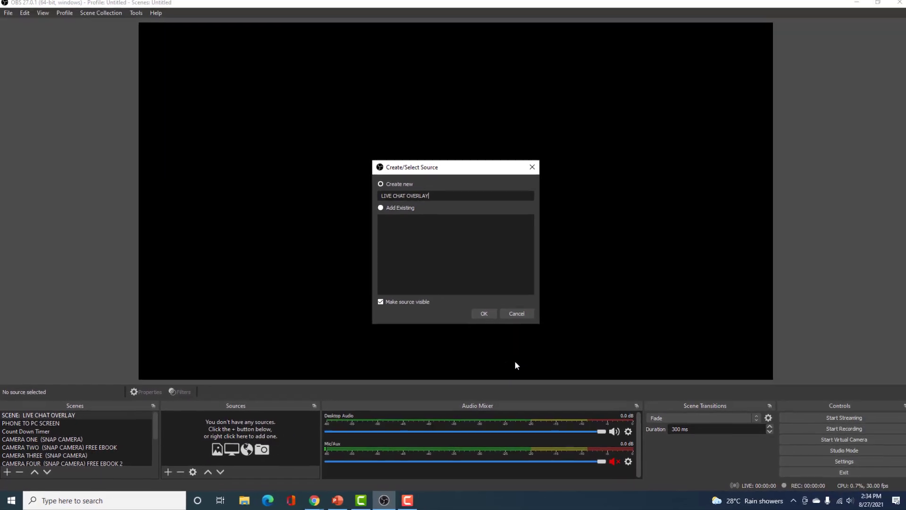
{"action": "left_click", "coordinate": [476, 315]}
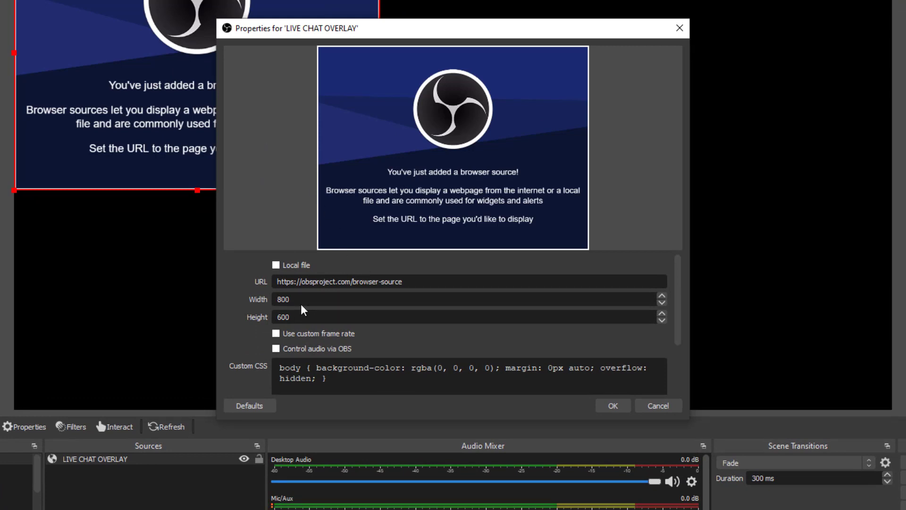
Set the browser source's width to 1920 and height to 1080.
{"action": "key", "text": "BackSpace"}
{"action": "key", "text": "BackSpace"}
{"action": "key", "text": "BackSpace"}
{"action": "type", "text": "1920"}
{"action": "left_click", "coordinate": [301, 319]}
{"action": "key", "text": "BackSpace"}
{"action": "key", "text": "BackSpace"}
{"action": "key", "text": "BackSpace"}
{"action": "type", "text": "18"}
{"action": "key", "text": "BackSpace"}
{"action": "type", "text": "080"}
Delete the custom CSS, paste the chat overlay URL into URL, and apply.
{"action": "scroll", "coordinate": [366, 319], "scroll_direction": "down", "scroll_amount": 2}
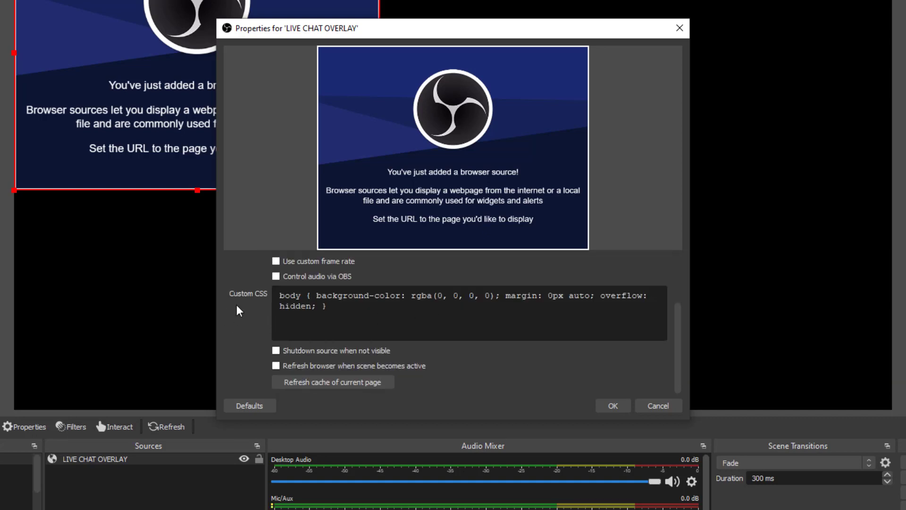
{"action": "left_click_drag", "start_coordinate": [327, 306], "coordinate": [274, 296]}
{"action": "key", "text": "BackSpace"}
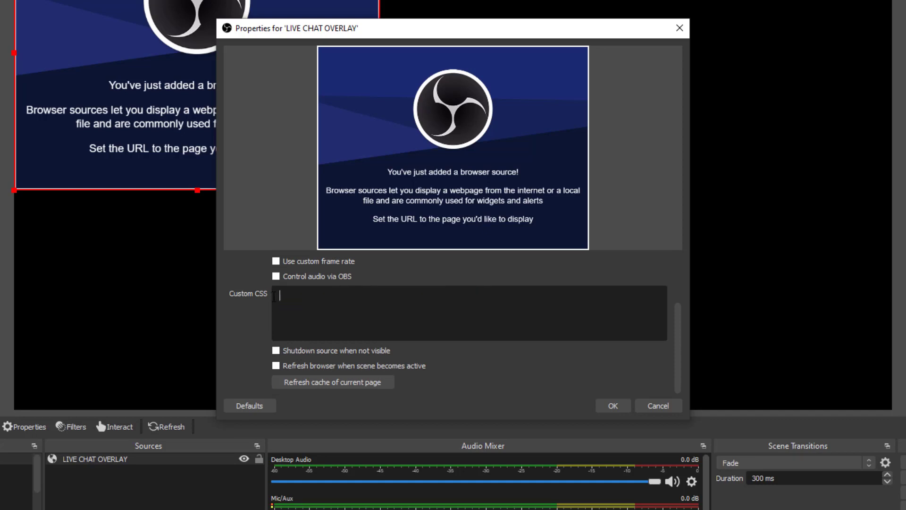
{"action": "scroll", "coordinate": [362, 337], "scroll_direction": "up", "scroll_amount": 2}
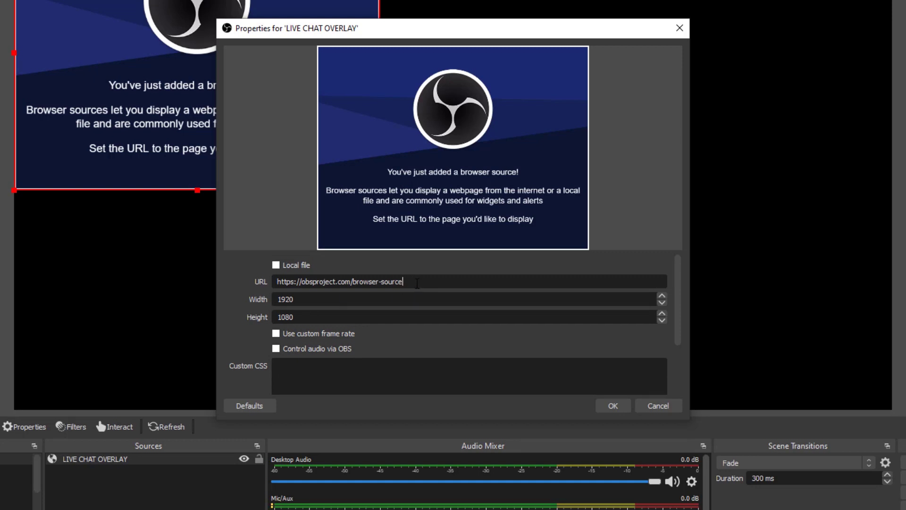
{"action": "key", "text": "BackSpace"}
{"action": "key", "text": "BackSpace"}
{"action": "key", "text": "BackSpace"}
{"action": "key", "text": "BackSpace"}
{"action": "key", "text": "BackSpace"}
{"action": "key", "text": "BackSpace"}
{"action": "key", "text": "BackSpace"}
{"action": "key", "text": "BackSpace"}
{"action": "key", "text": "BackSpace"}
{"action": "key", "text": "BackSpace"}
{"action": "key", "text": "BackSpace"}
{"action": "key", "text": "BackSpace"}
{"action": "key", "text": "BackSpace"}
{"action": "key", "text": "BackSpace"}
{"action": "key", "text": "BackSpace"}
{"action": "key", "text": "BackSpace"}
{"action": "key", "text": "BackSpace"}
{"action": "key", "text": "BackSpace"}
{"action": "key", "text": "BackSpace"}
{"action": "key", "text": "BackSpace"}
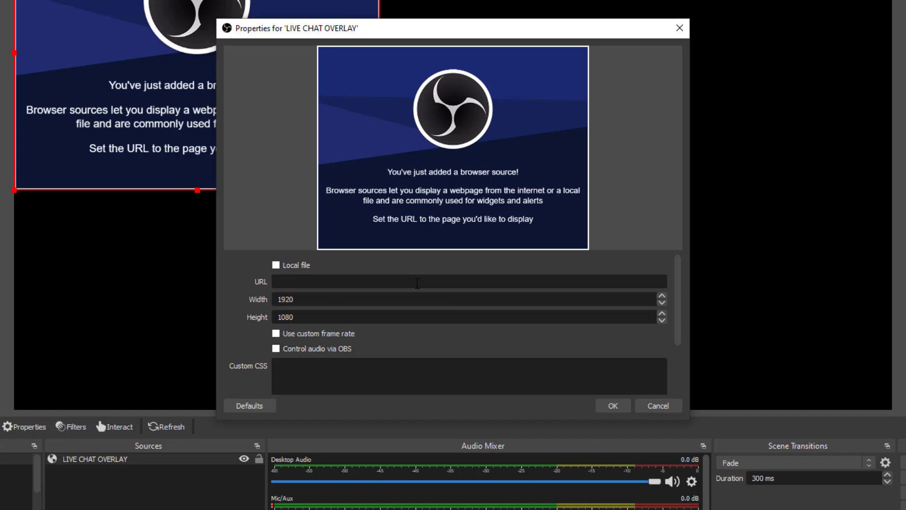
{"action": "type", "text": "https://chat.aaronpk.tv/overlay/#r79DC9ruUP"}
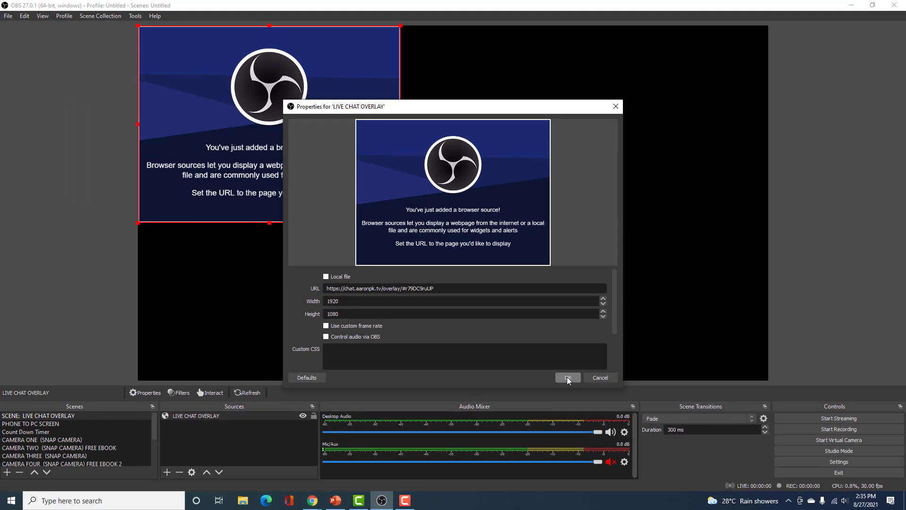
{"action": "left_click", "coordinate": [609, 406]}
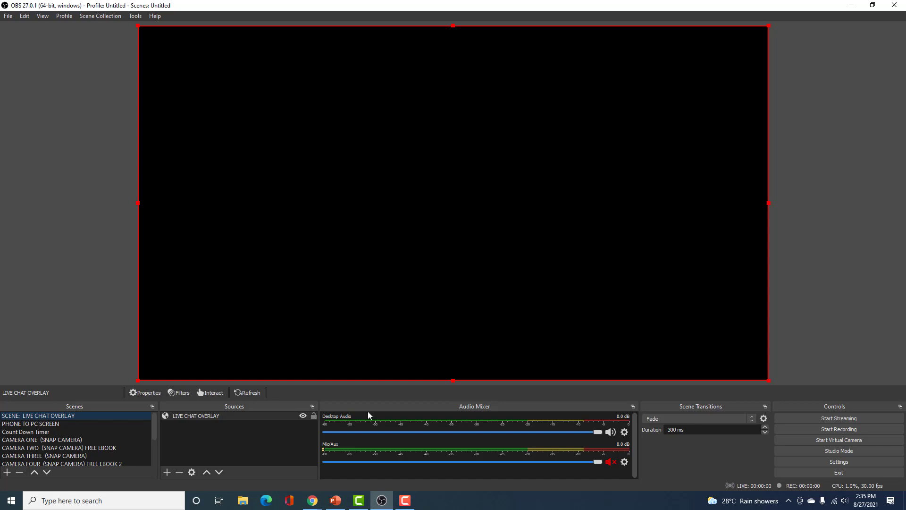
Place the live chat popout window beside the OBS preview.
{"action": "mouse_move", "coordinate": [313, 501]}
{"action": "left_click", "coordinate": [357, 465]}
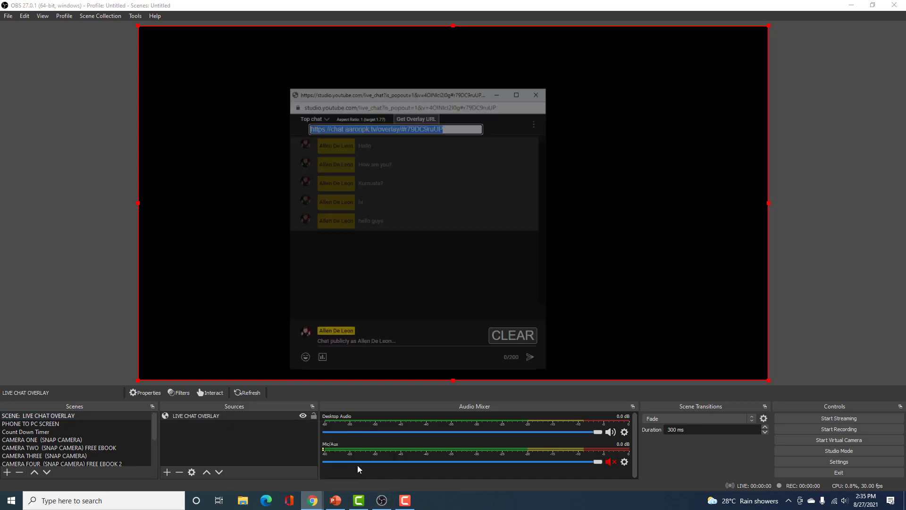
{"action": "left_click_drag", "start_coordinate": [378, 96], "coordinate": [569, 60]}
{"action": "left_click_drag", "start_coordinate": [481, 52], "coordinate": [811, 40]}
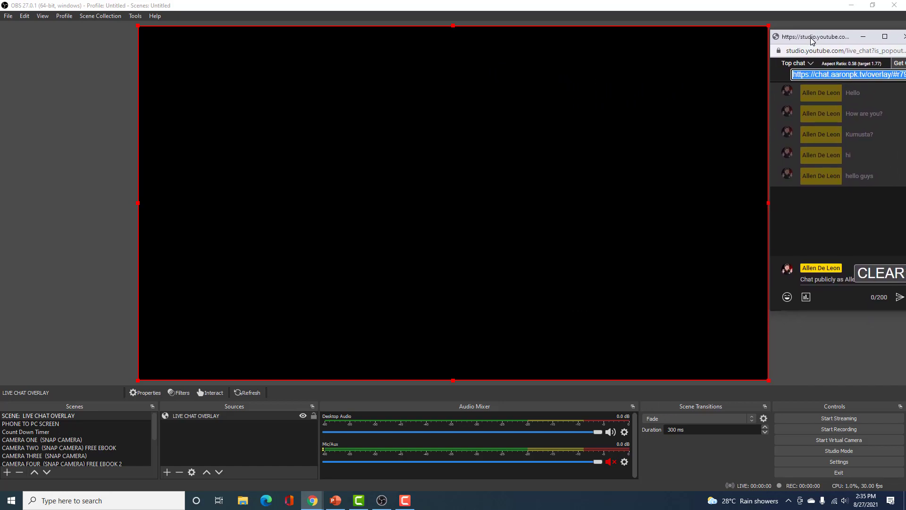
{"action": "left_click", "coordinate": [852, 99]}
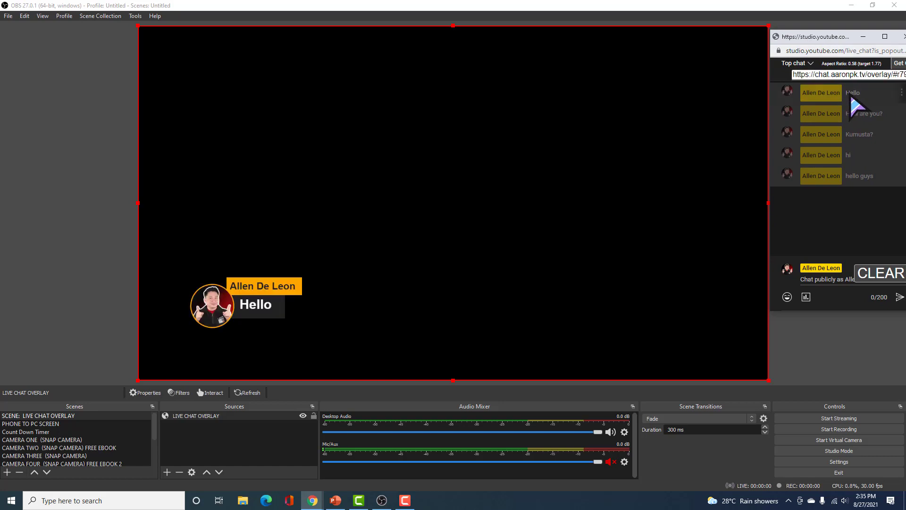
Feature hello guys, hi and Kumusta?, then stretch the overlay source to fill the canvas.
{"action": "left_click", "coordinate": [863, 184]}
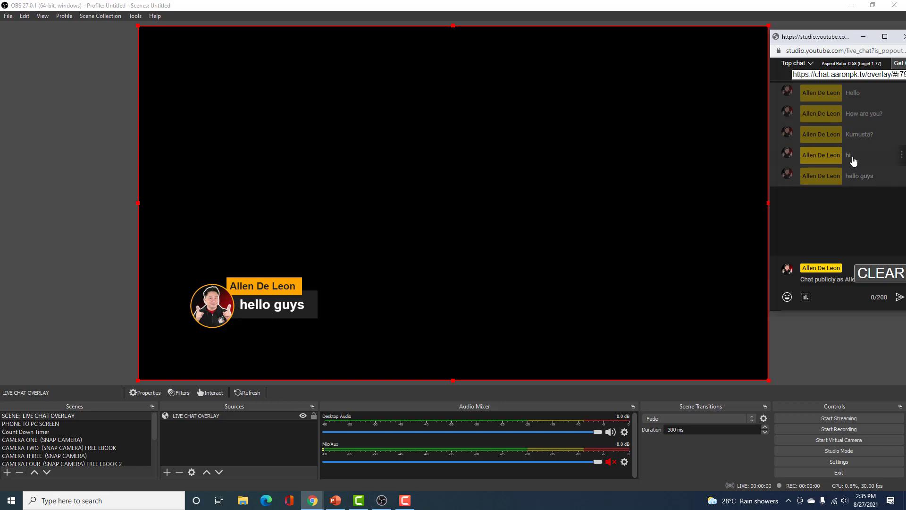
{"action": "left_click", "coordinate": [854, 158]}
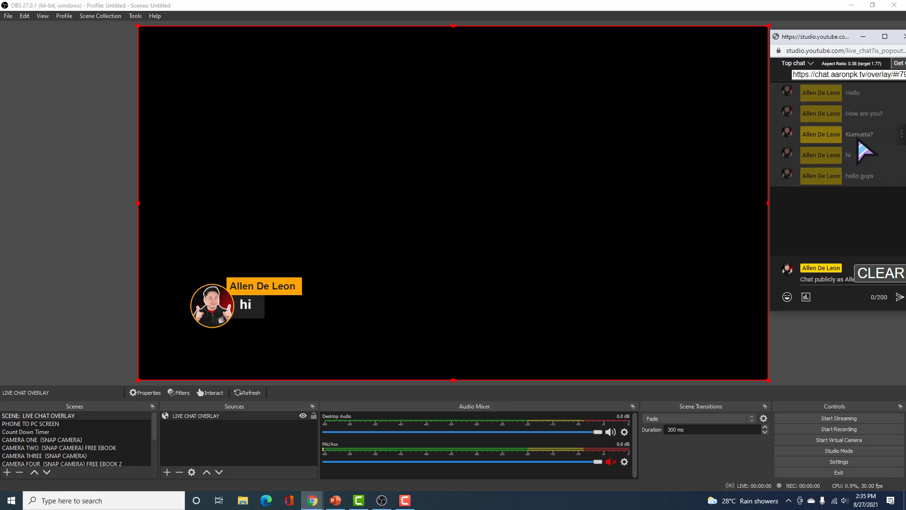
{"action": "left_click", "coordinate": [860, 142]}
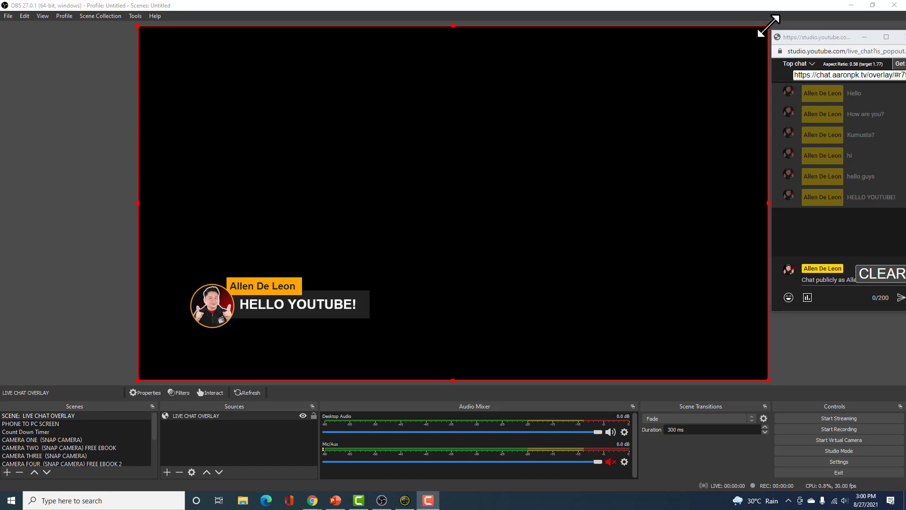
{"action": "left_click_drag", "start_coordinate": [774, 33], "coordinate": [514, 211]}
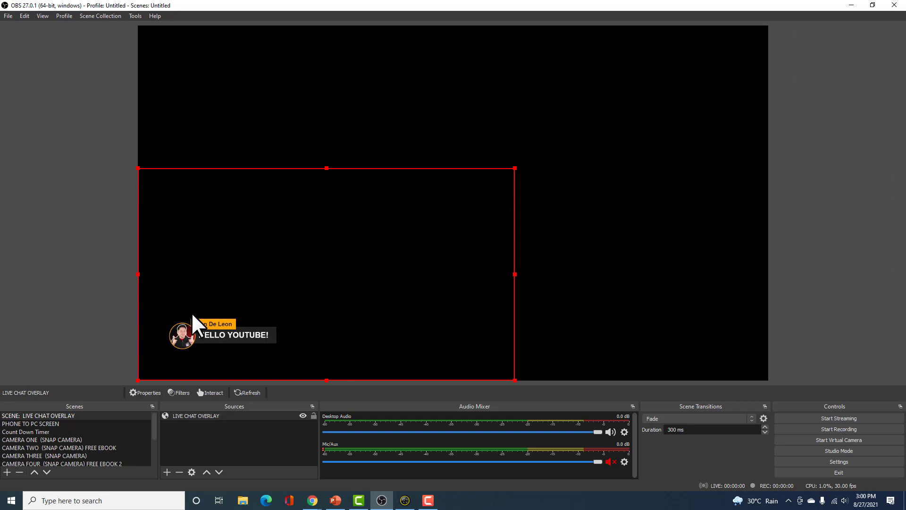
{"action": "left_click_drag", "start_coordinate": [515, 168], "coordinate": [767, 71]}
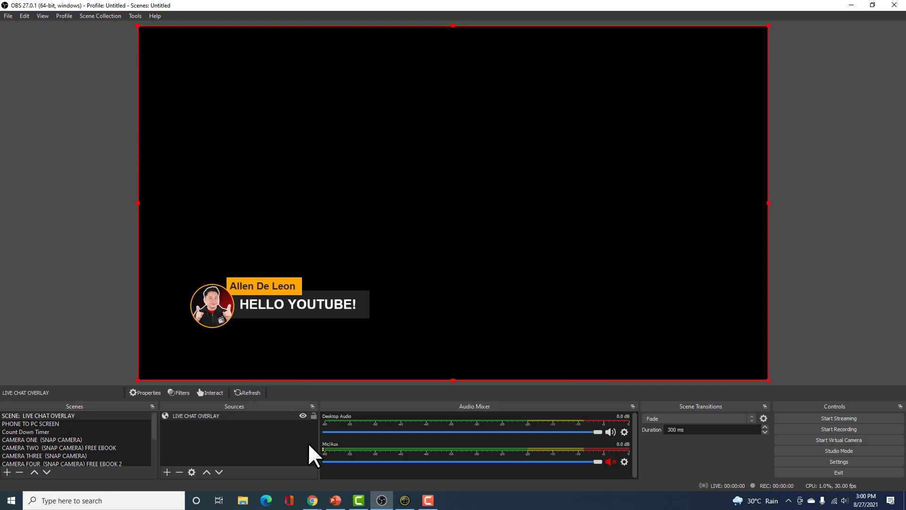
Look over the Live Chat Overlay colours (transparent background, #222 names, #ffa500 author backgrounds), then return to OBS.
{"action": "mouse_move", "coordinate": [311, 500]}
{"action": "left_click", "coordinate": [300, 471]}
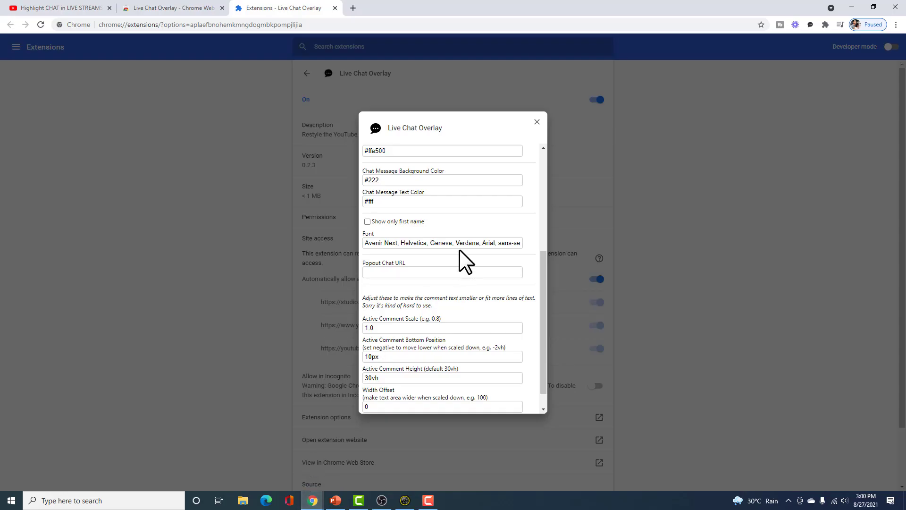
{"action": "scroll", "coordinate": [432, 186], "scroll_direction": "up", "scroll_amount": 4}
{"action": "scroll", "coordinate": [407, 250], "scroll_direction": "down", "scroll_amount": 1}
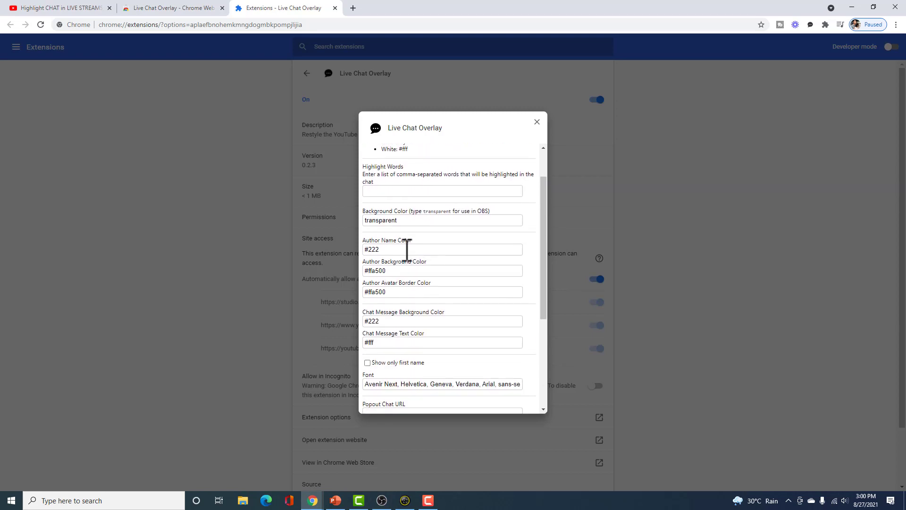
{"action": "scroll", "coordinate": [406, 250], "scroll_direction": "down", "scroll_amount": 1}
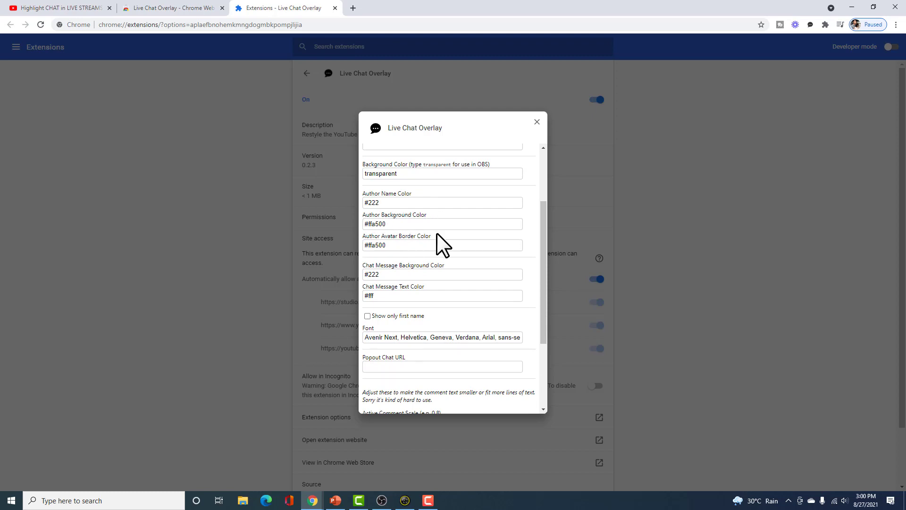
{"action": "scroll", "coordinate": [437, 233], "scroll_direction": "down", "scroll_amount": 1}
{"action": "scroll", "coordinate": [447, 295], "scroll_direction": "down", "scroll_amount": 2}
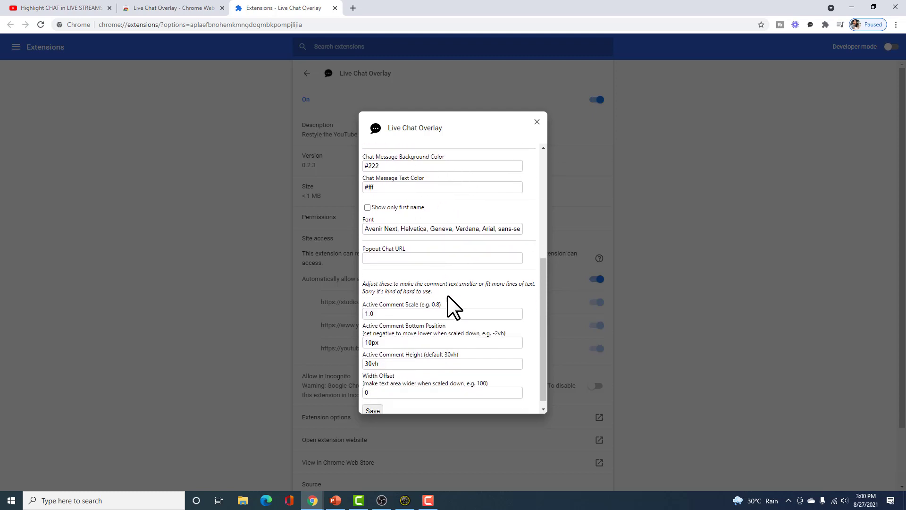
{"action": "scroll", "coordinate": [455, 330], "scroll_direction": "up", "scroll_amount": 1}
{"action": "scroll", "coordinate": [455, 330], "scroll_direction": "up", "scroll_amount": 4}
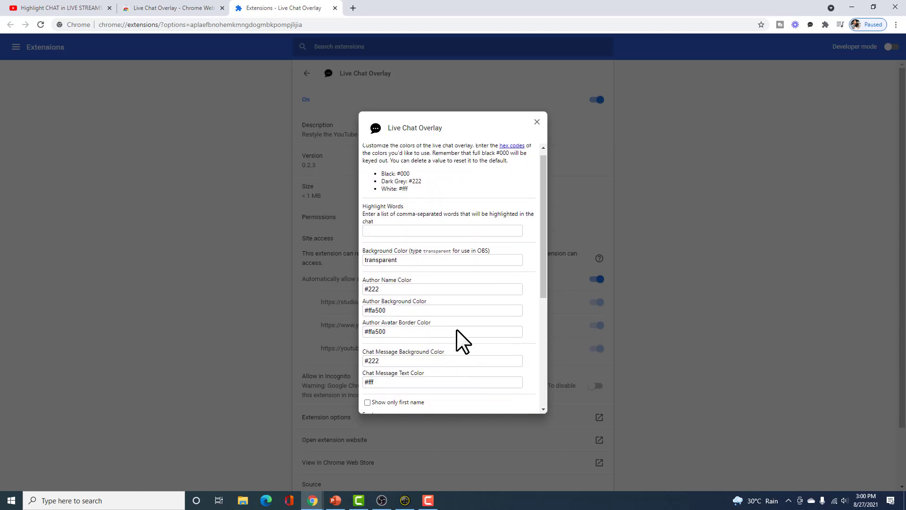
{"action": "left_click", "coordinate": [377, 505]}
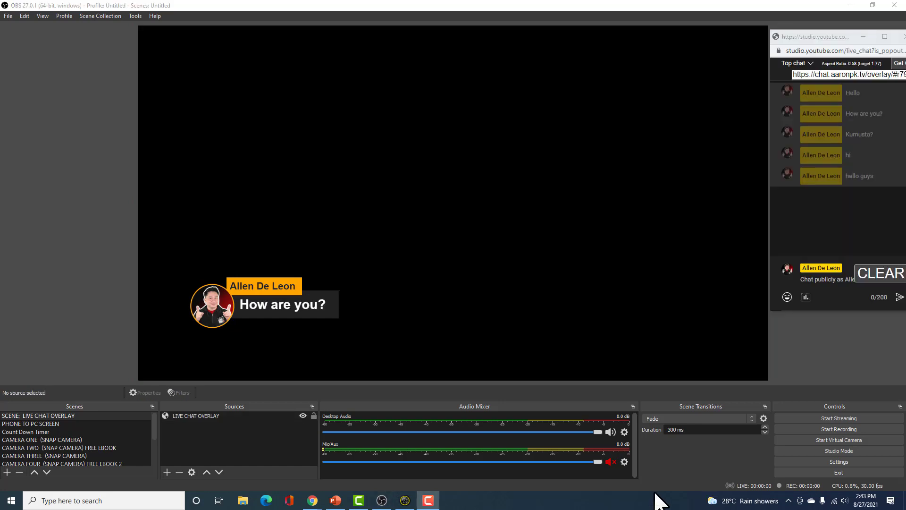
Add the existing SNAPCAM video capture device to the live chat overlay scene.
{"action": "left_click", "coordinate": [212, 415]}
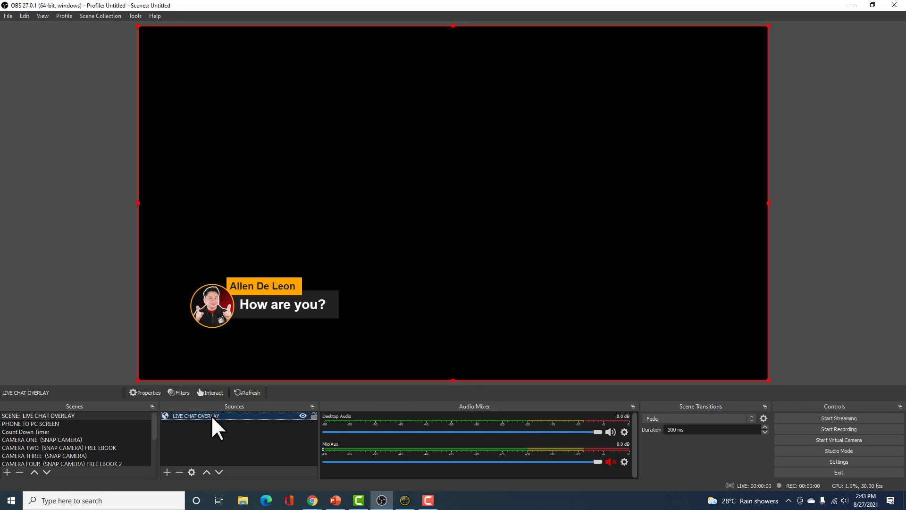
{"action": "left_click", "coordinate": [167, 472]}
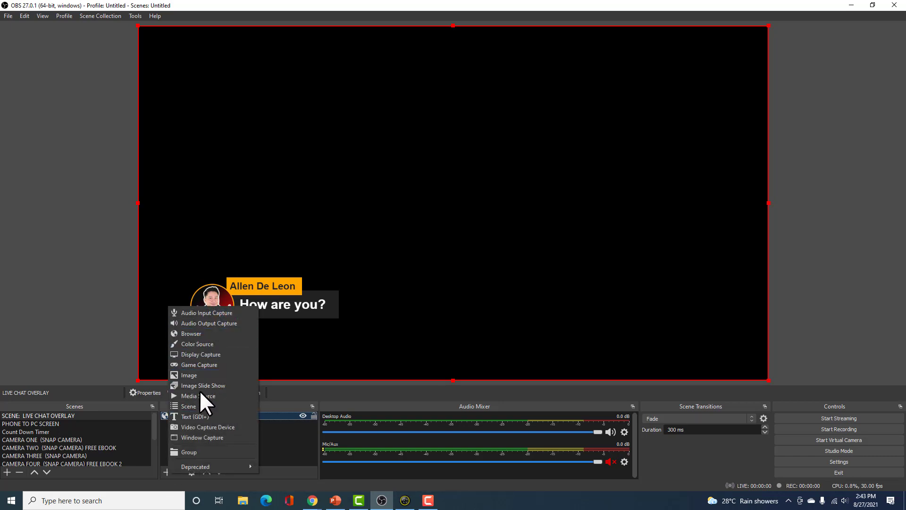
{"action": "left_click", "coordinate": [225, 426]}
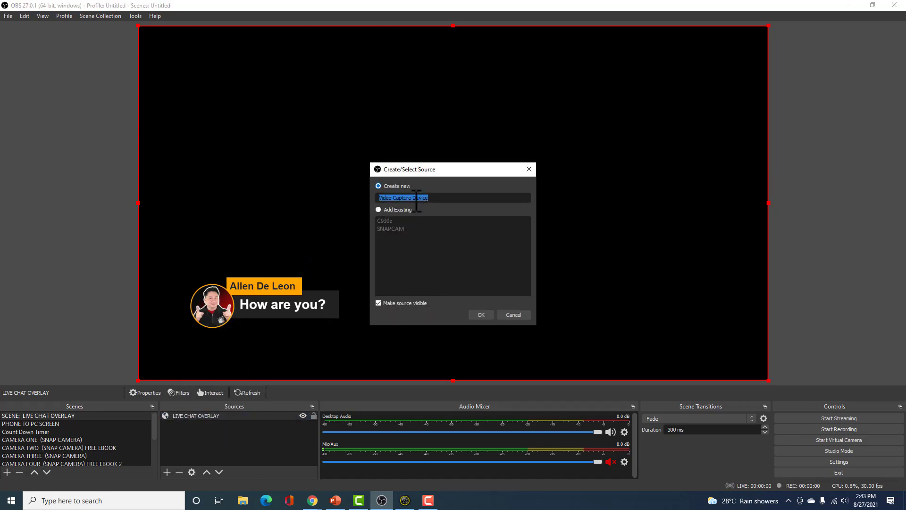
{"action": "left_click", "coordinate": [378, 210]}
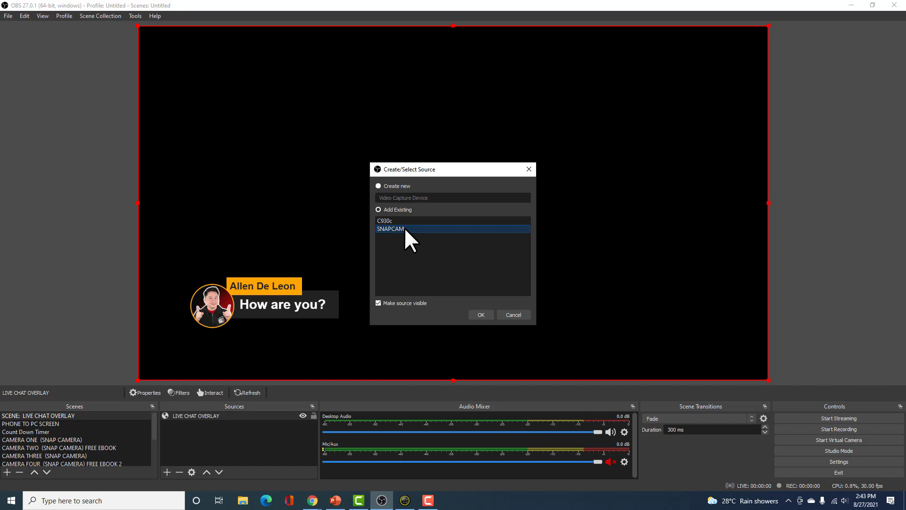
{"action": "left_click", "coordinate": [481, 314]}
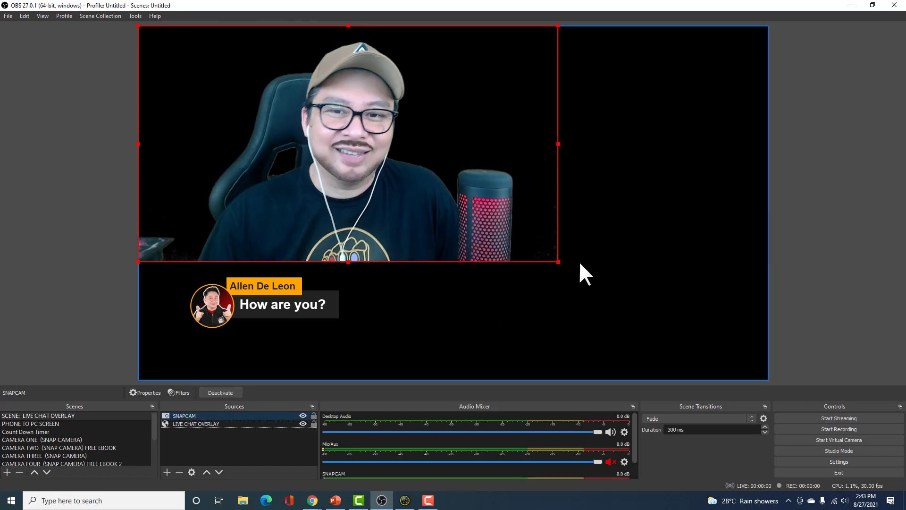
Stretch the SNAPCAM webcam to fill the canvas and move LIVE CHAT OVERLAY above it.
{"action": "left_click_drag", "start_coordinate": [558, 262], "coordinate": [728, 380]}
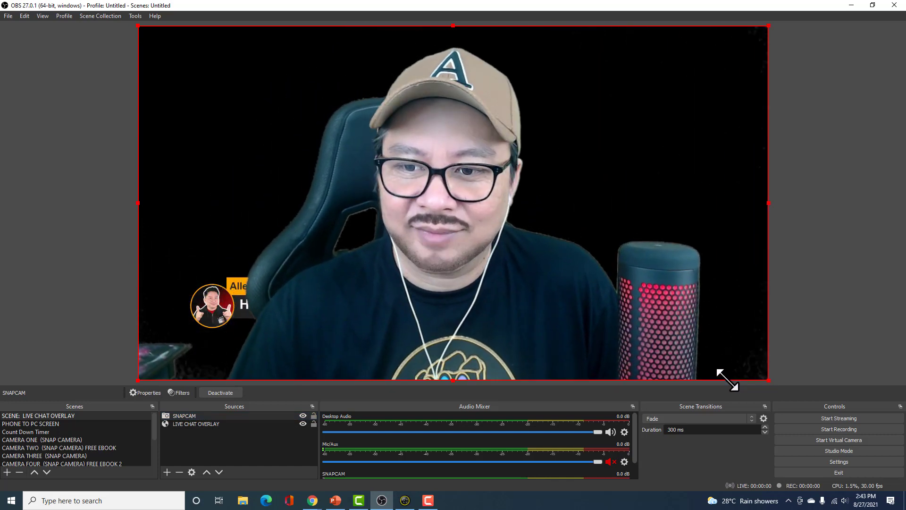
{"action": "left_click", "coordinate": [820, 293]}
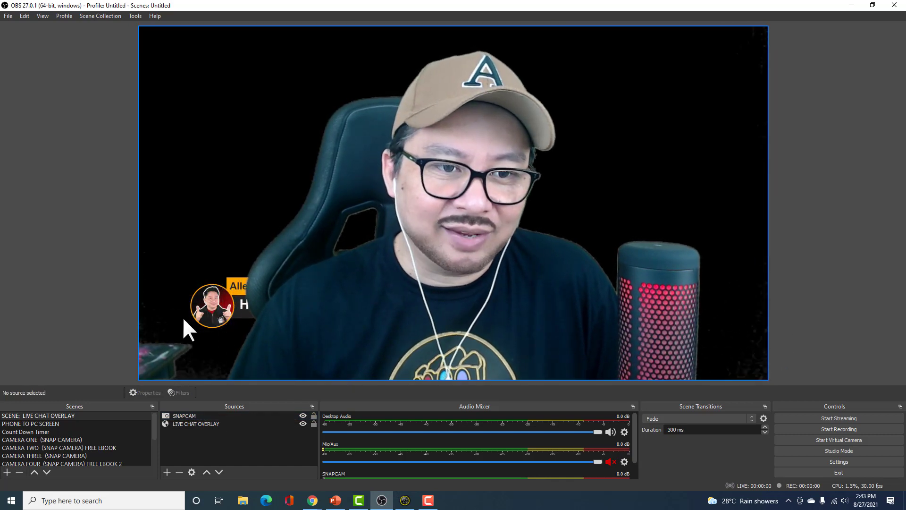
{"action": "left_click", "coordinate": [211, 422]}
{"action": "left_click", "coordinate": [206, 471]}
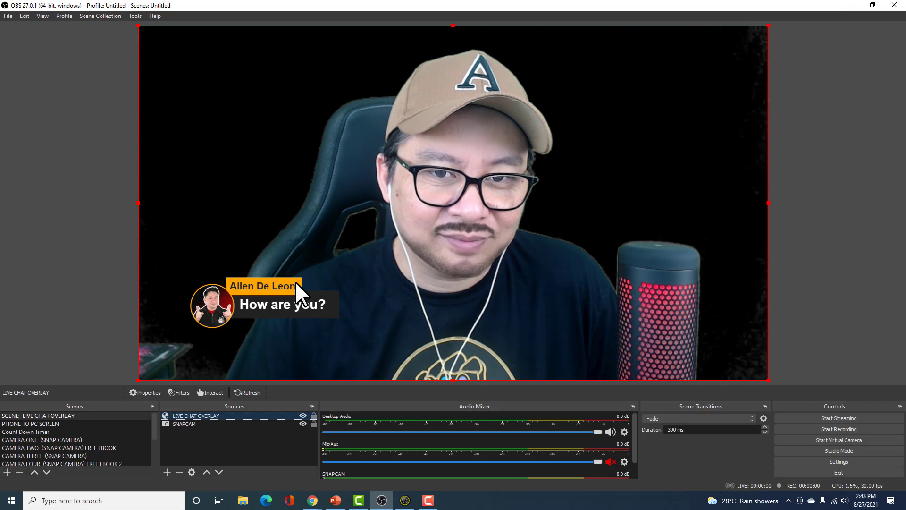
Feature the Hello, How are you?, hi, hello guys and Kumusta? chat messages on the overlay.
{"action": "mouse_move", "coordinate": [312, 499]}
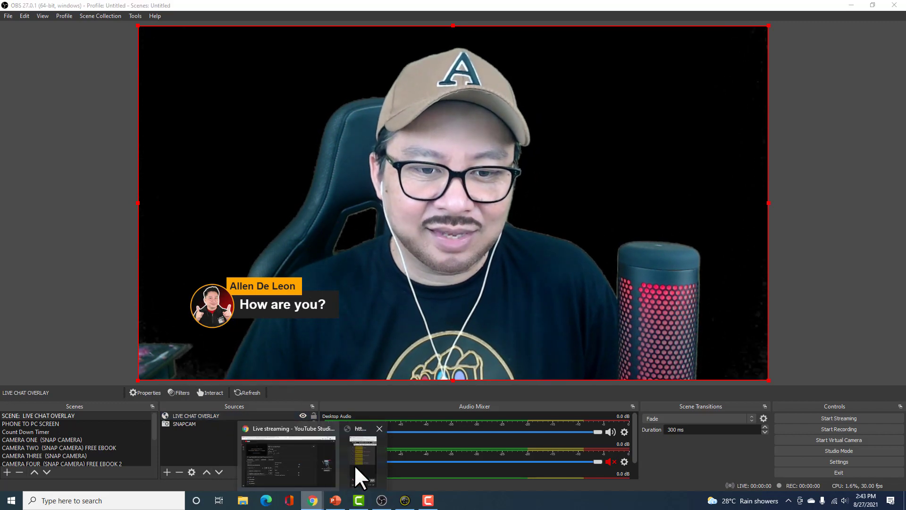
{"action": "left_click", "coordinate": [360, 474]}
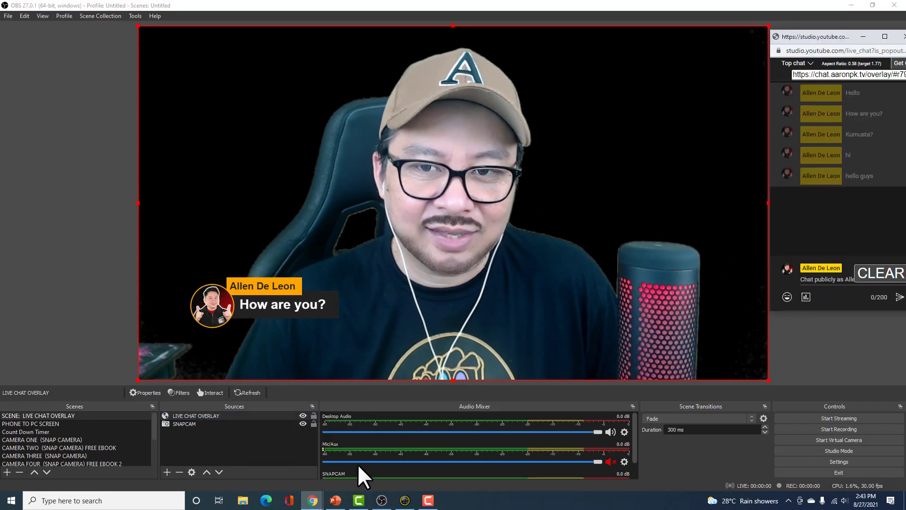
{"action": "left_click", "coordinate": [860, 93]}
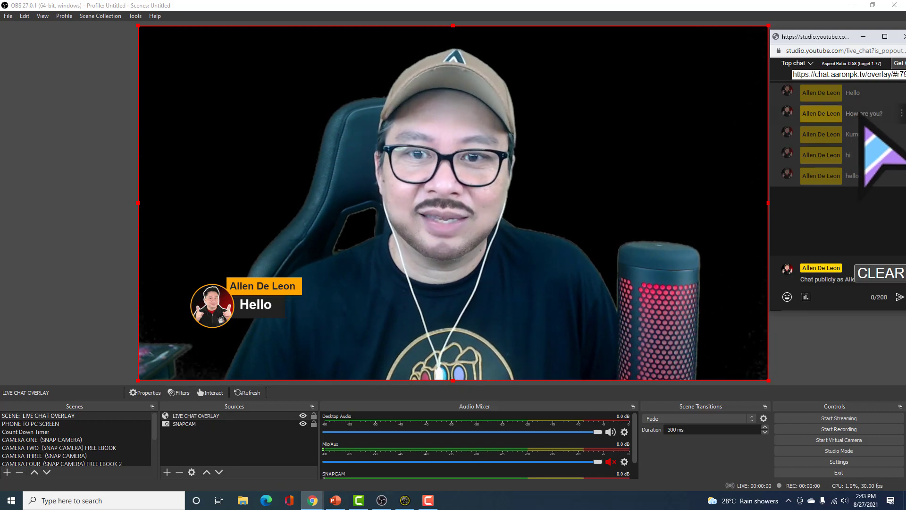
{"action": "left_click", "coordinate": [864, 113]}
{"action": "left_click", "coordinate": [862, 158]}
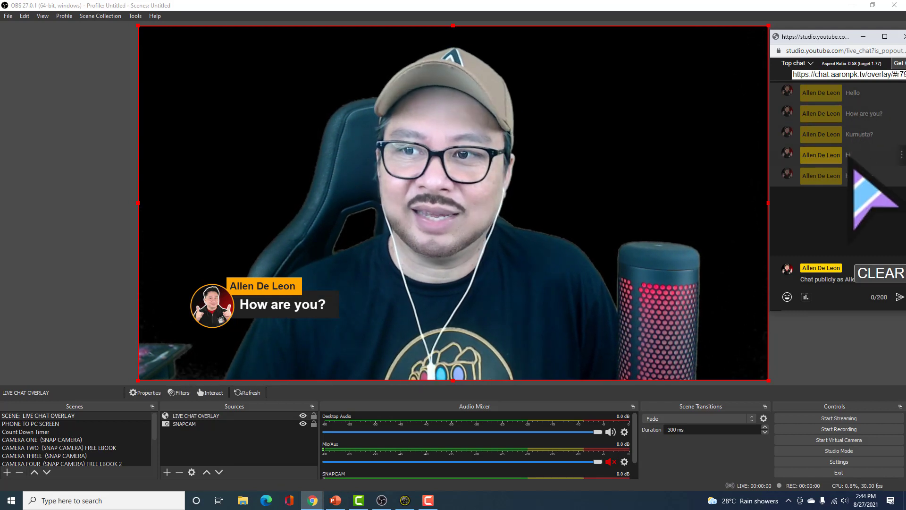
{"action": "left_click", "coordinate": [866, 182]}
{"action": "left_click", "coordinate": [866, 135]}
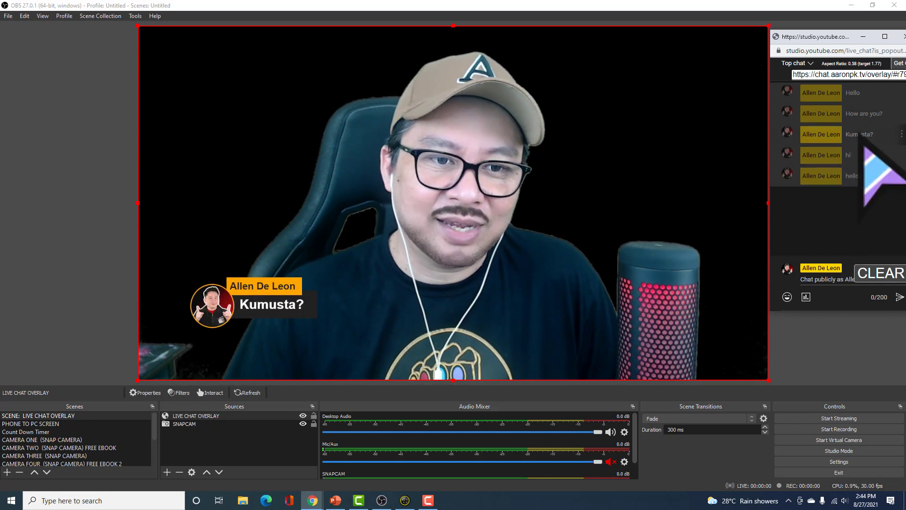
{"action": "left_click", "coordinate": [866, 114]}
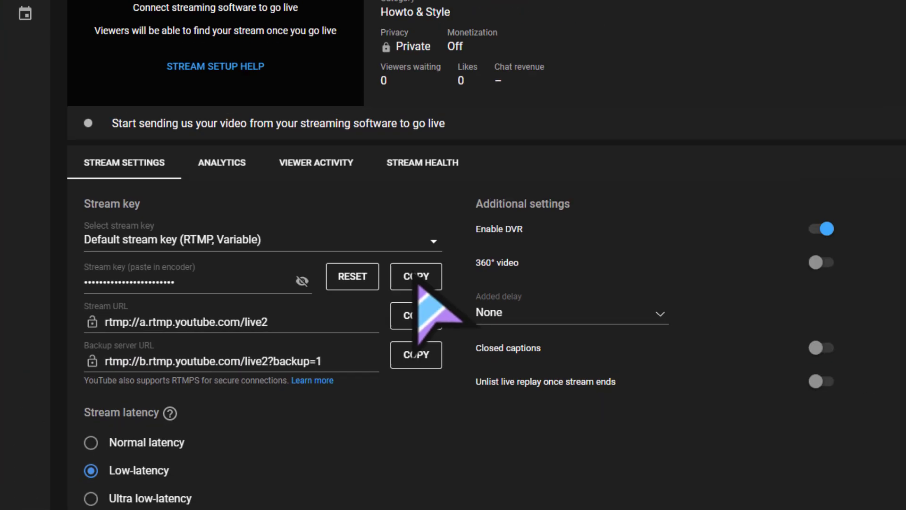
Copy the YouTube stream key and confirm the Stream settings in OBS.
{"action": "left_click", "coordinate": [418, 284]}
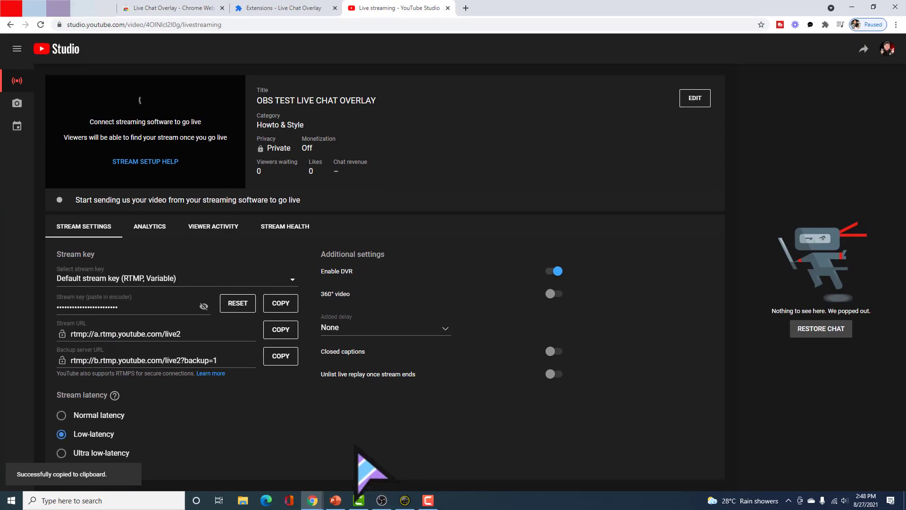
{"action": "left_click", "coordinate": [381, 502]}
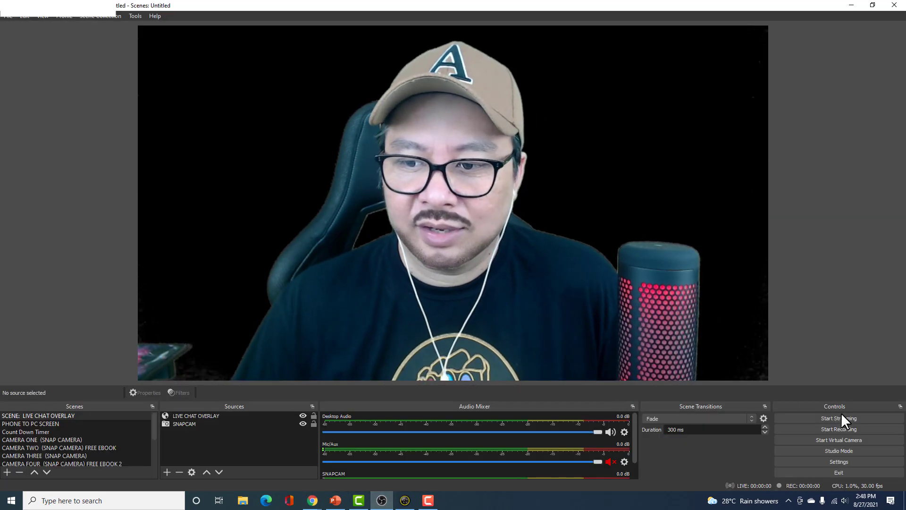
{"action": "left_click", "coordinate": [826, 464]}
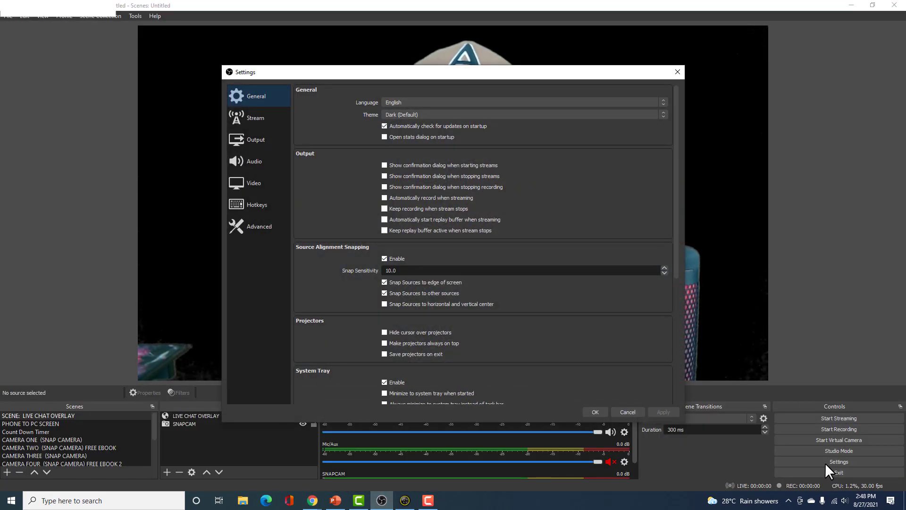
{"action": "left_click", "coordinate": [262, 118]}
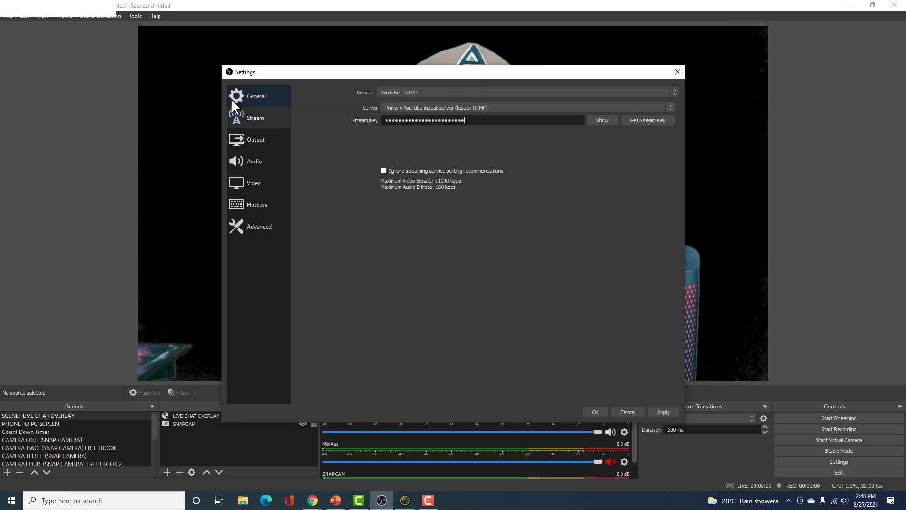
{"action": "left_click", "coordinate": [595, 412]}
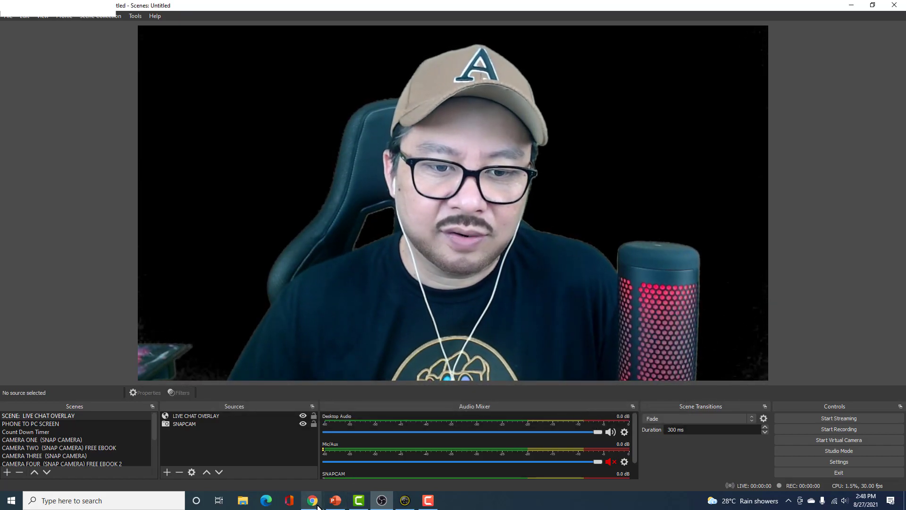
Start streaming live to YouTube and switch to the YouTube Studio live page.
{"action": "mouse_move", "coordinate": [317, 503]}
{"action": "left_click", "coordinate": [355, 466]}
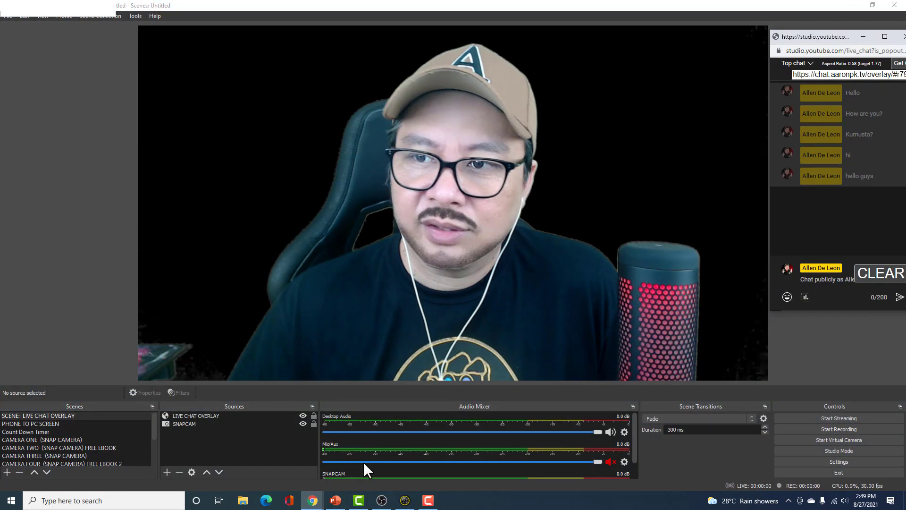
{"action": "left_click", "coordinate": [840, 418]}
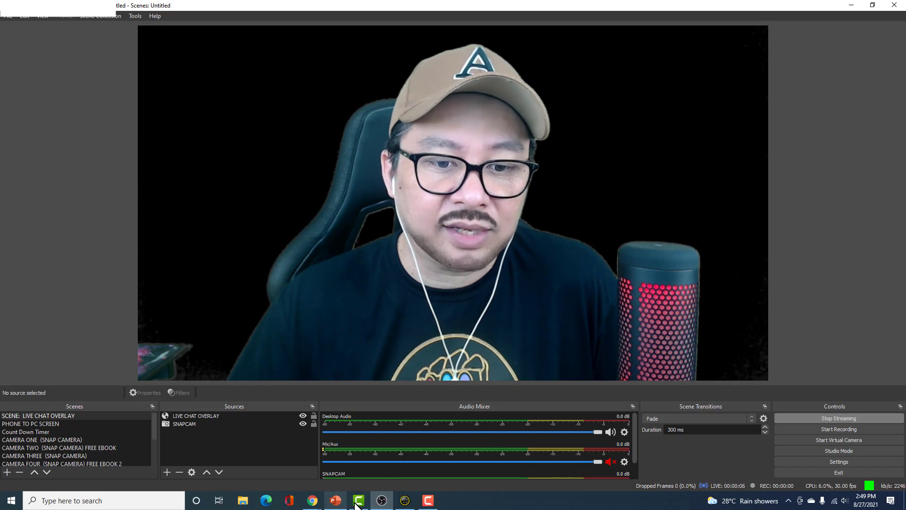
{"action": "left_click", "coordinate": [298, 476]}
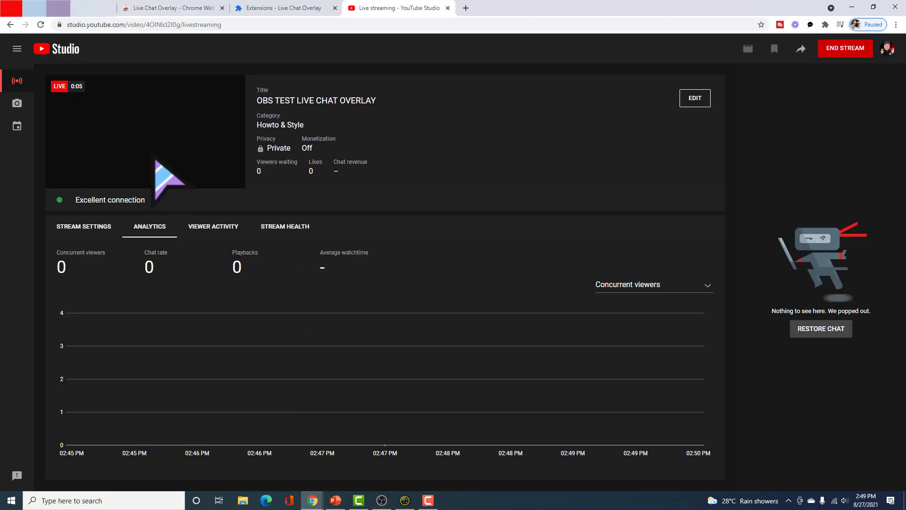
Open the ANALYTICS tab to confirm the OBS TEST LIVE CHAT OVERLAY stream is live.
{"action": "left_click", "coordinate": [135, 216]}
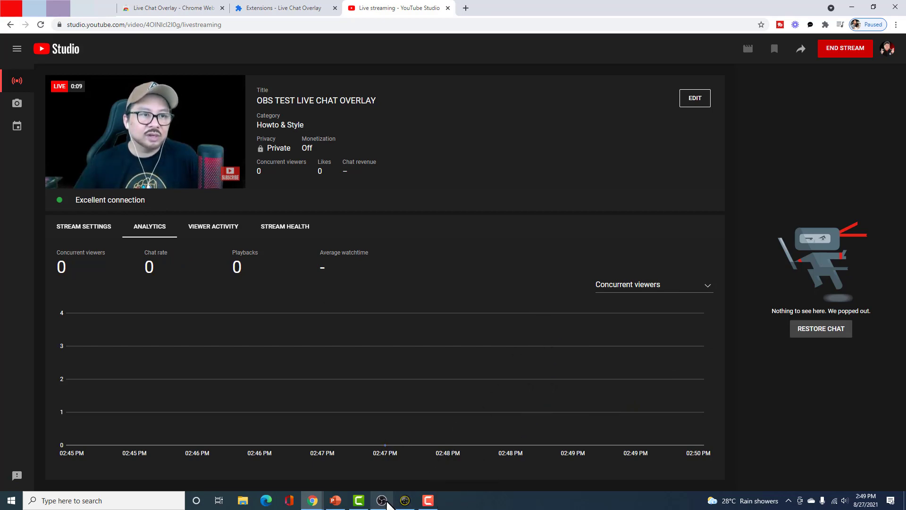
{"action": "mouse_move", "coordinate": [389, 503]}
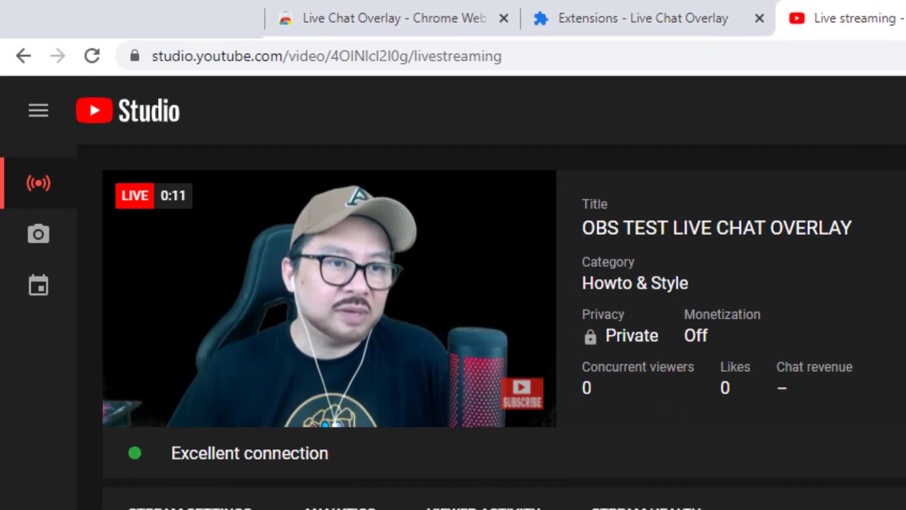